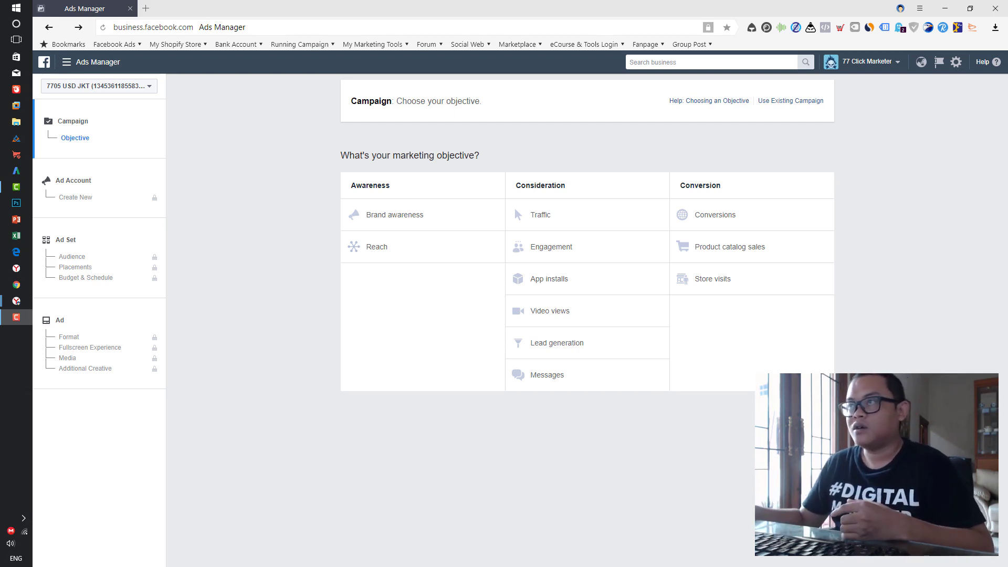
Step: Choose the Traffic objective for the campaign, accept the ad account settings, and dismiss the Messenger tip on the ad set page
mouse_move(581, 357)
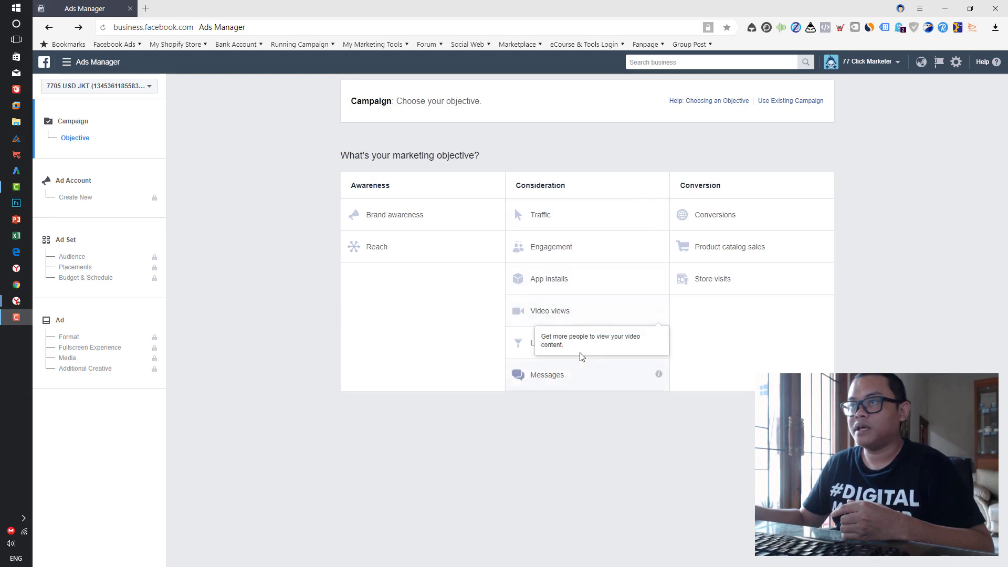
left_click(564, 218)
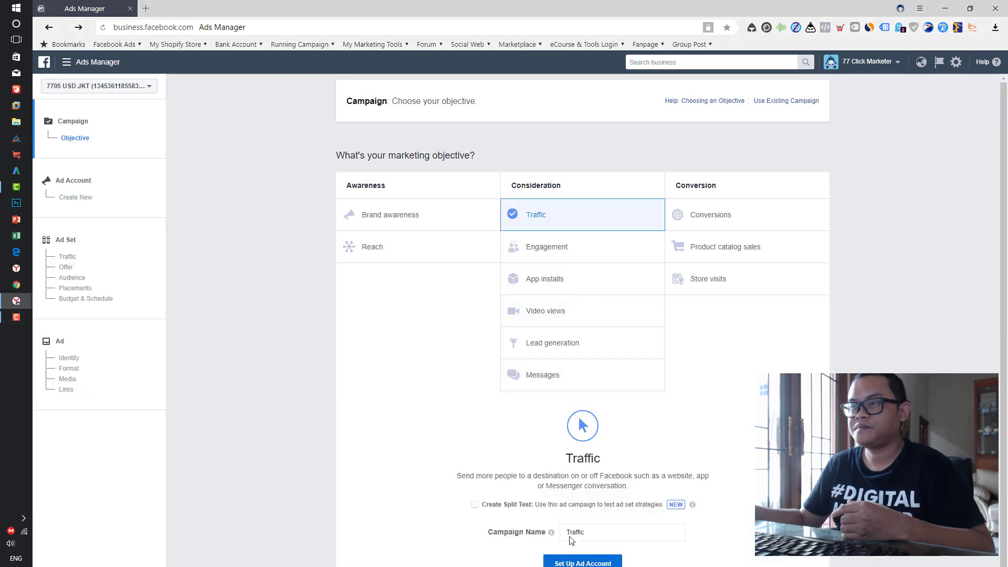
left_click(583, 562)
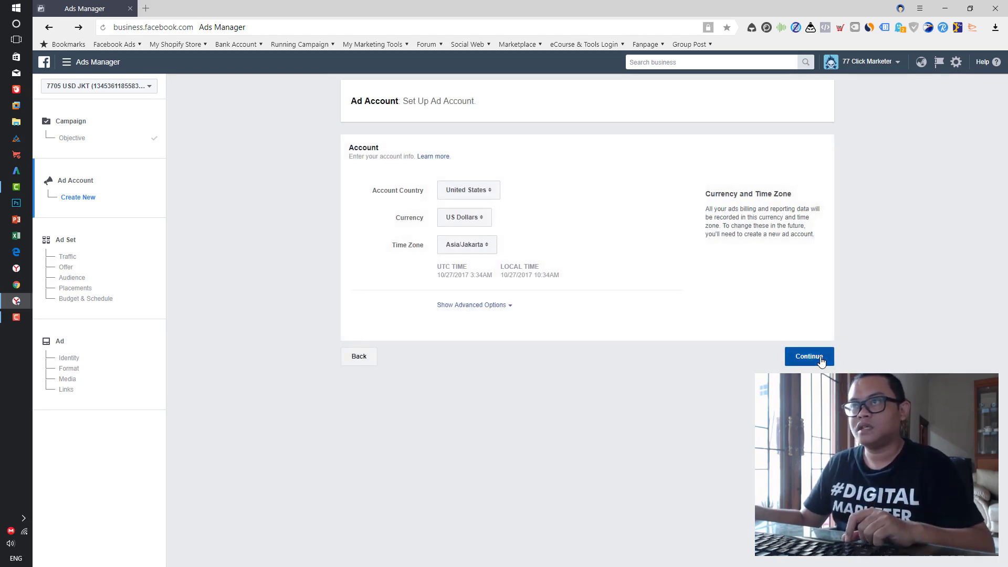
left_click(809, 357)
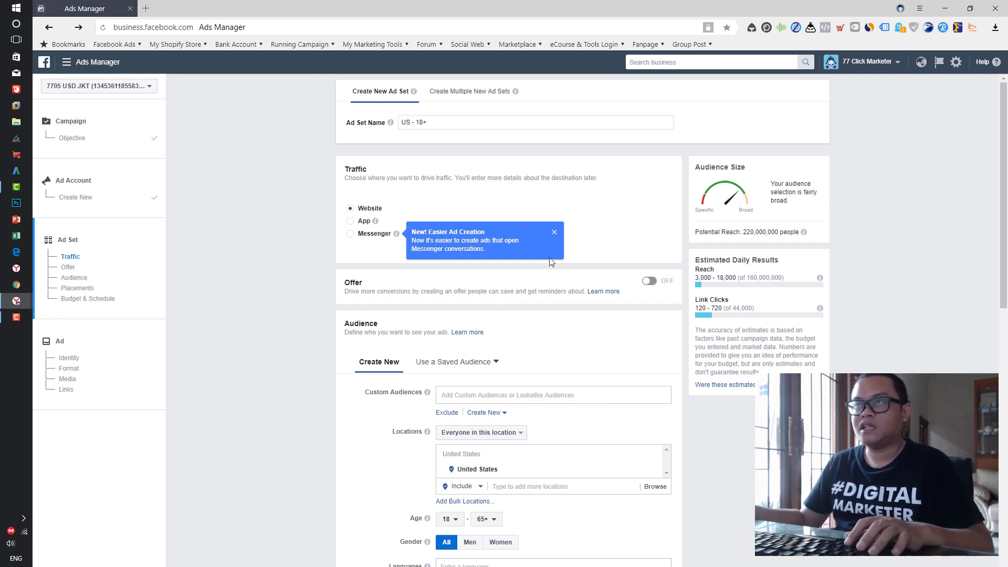
left_click(554, 233)
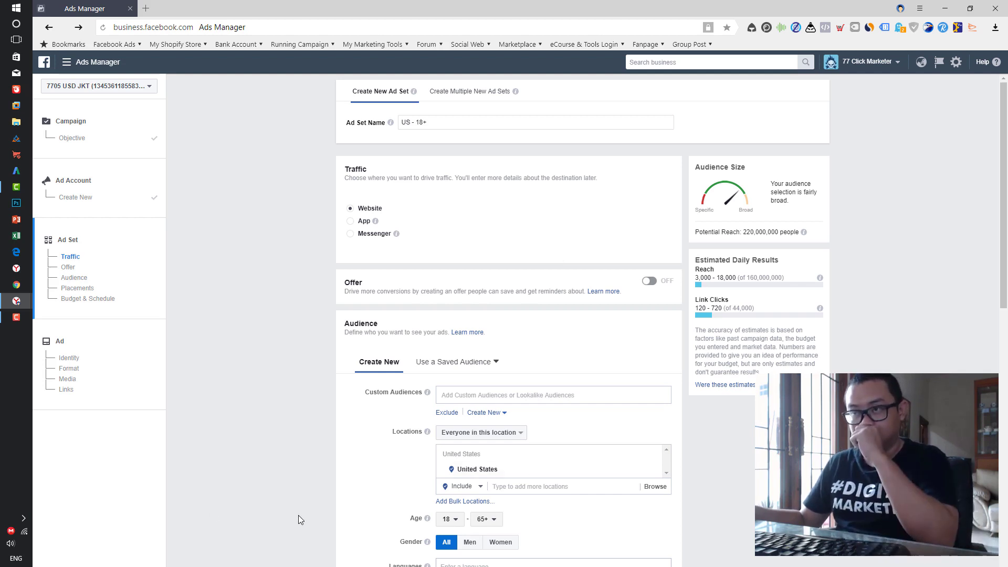
Step: Start adding bulk locations to the audience, with Address as the location type
scroll(301, 517, "down", 2)
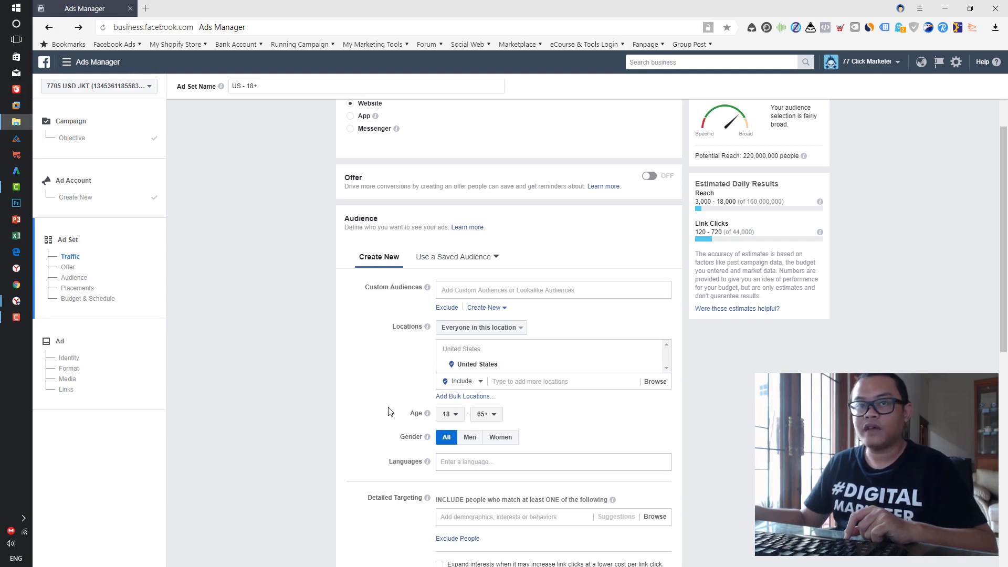
left_click(475, 397)
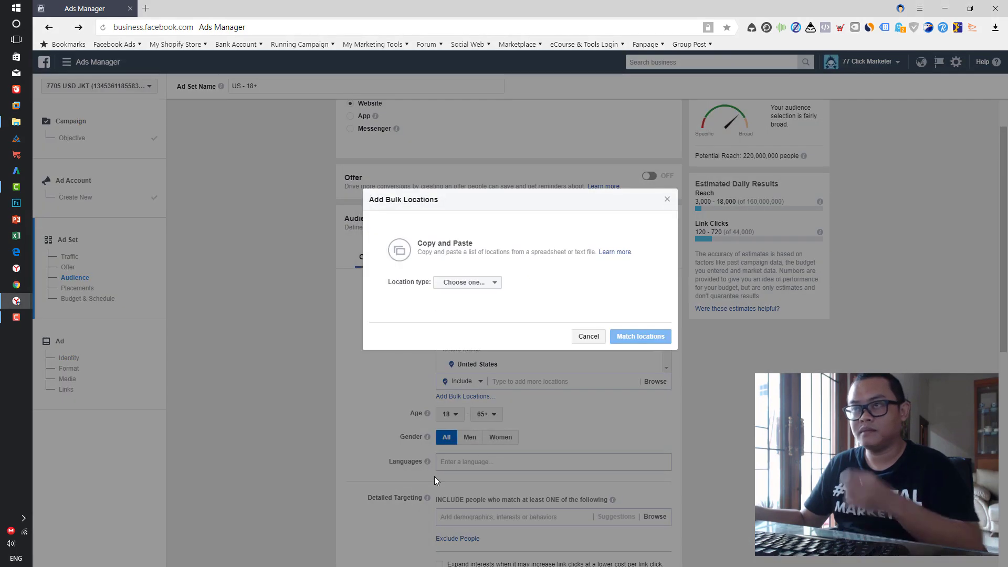
left_click(483, 286)
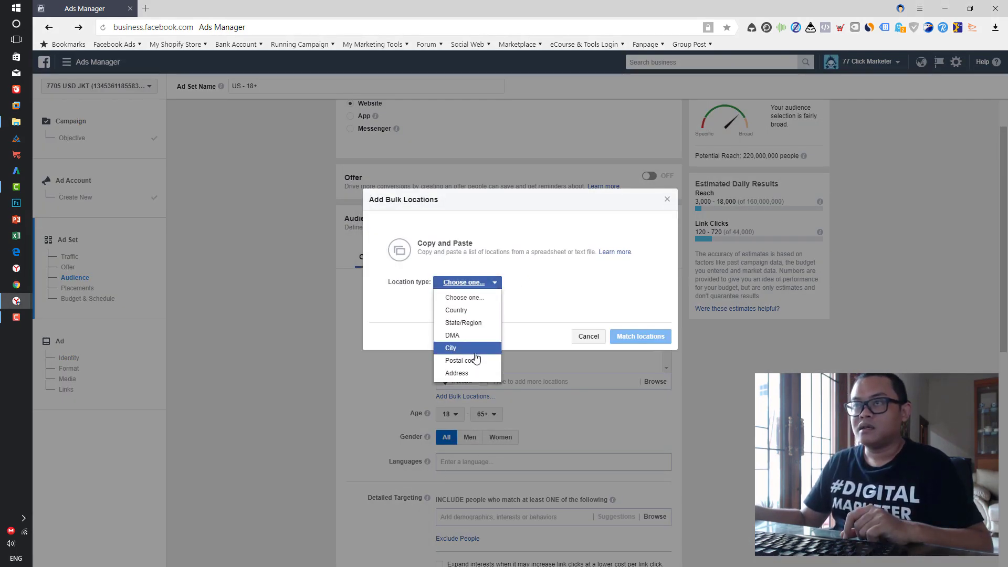
left_click(546, 309)
left_click(483, 286)
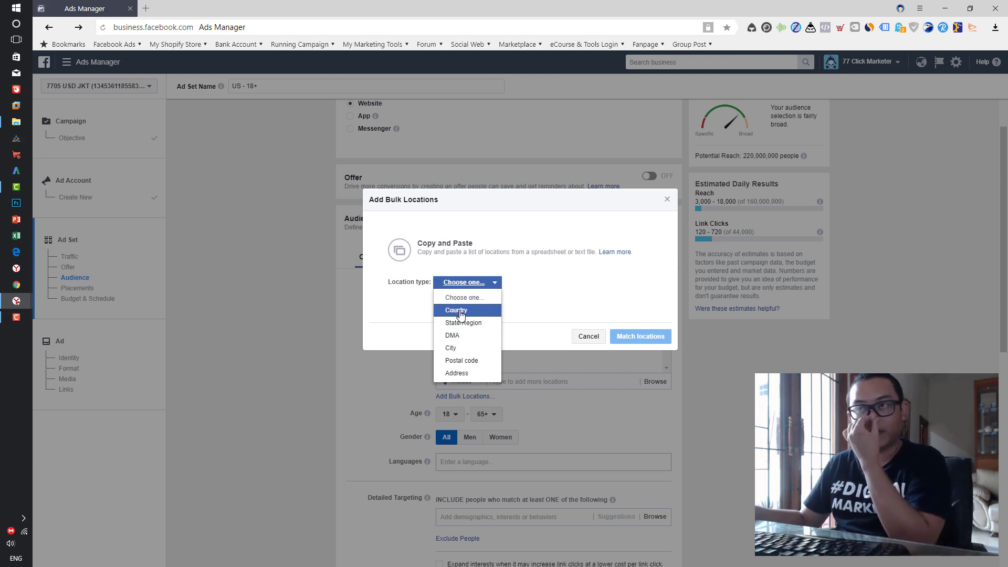
left_click(472, 373)
left_click(472, 374)
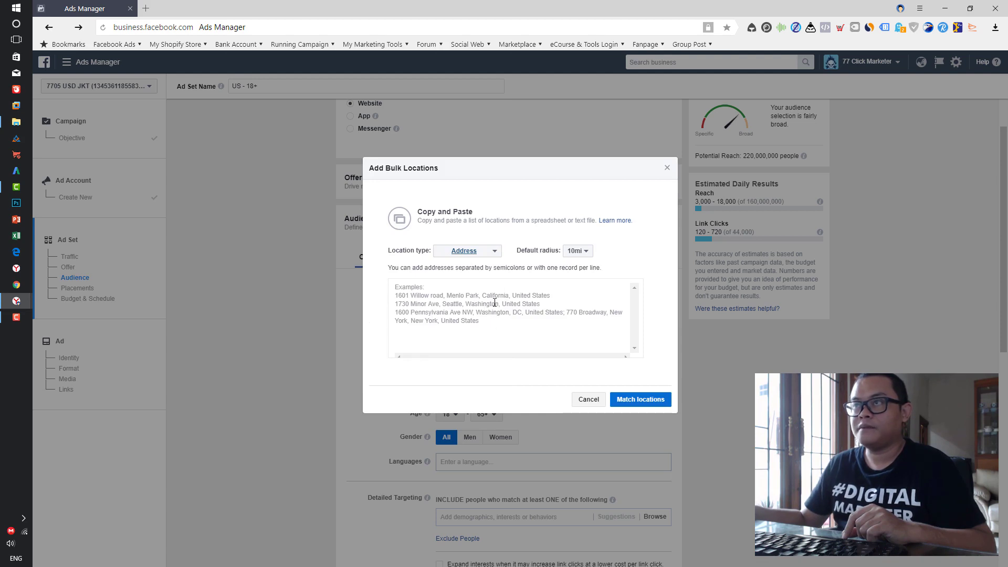
Step: Set the default radius for the bulk addresses to 25 mi
left_click(578, 251)
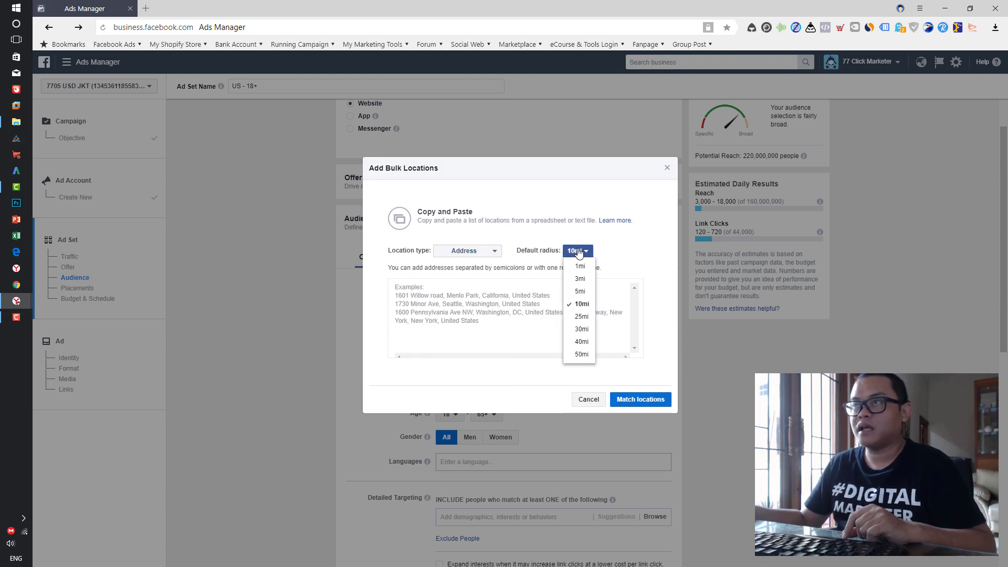
left_click(580, 317)
left_click(451, 293)
left_click(656, 250)
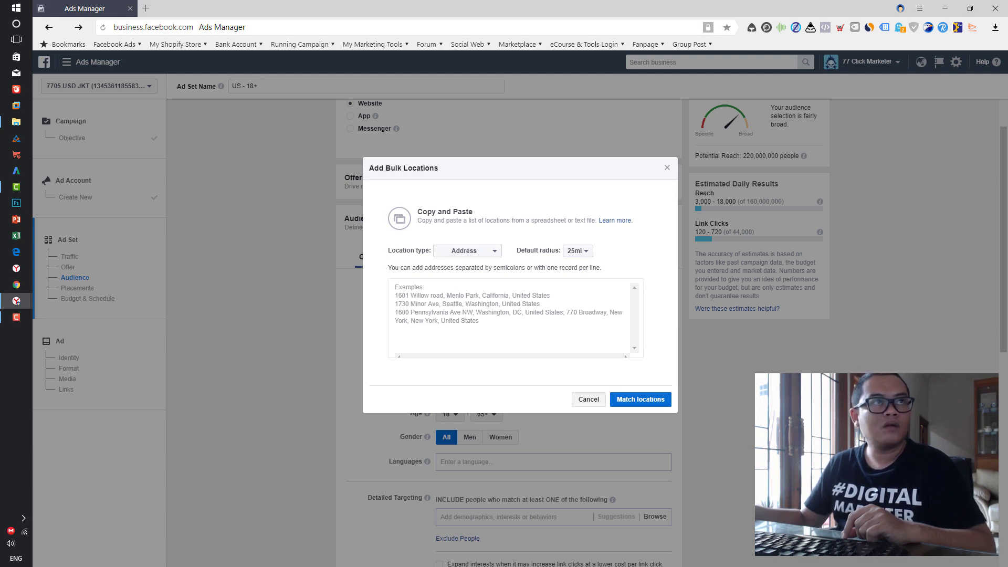
Step: Switch to Excel to fetch the address list and move its window off the current screen
key("alt+Tab")
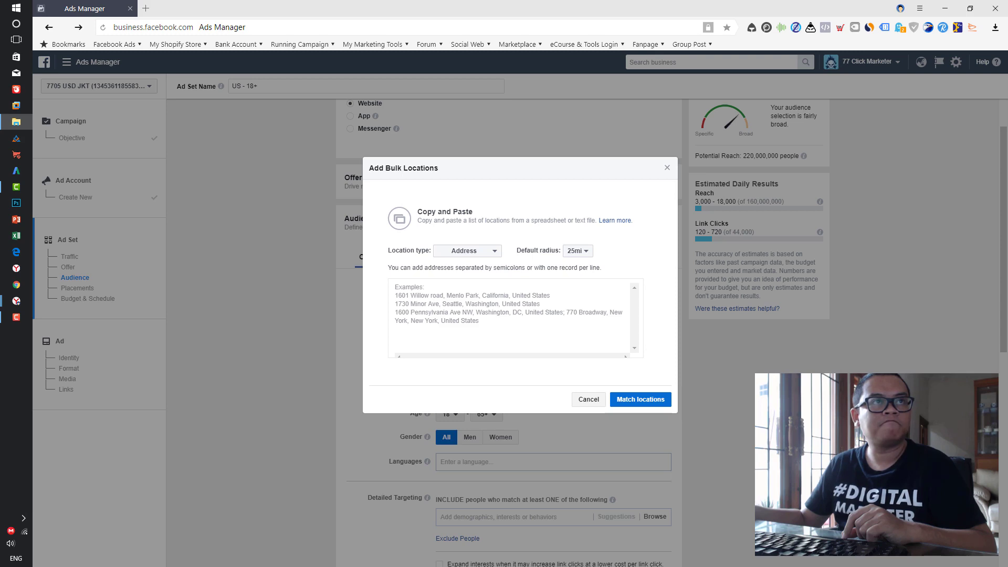
left_click(16, 236)
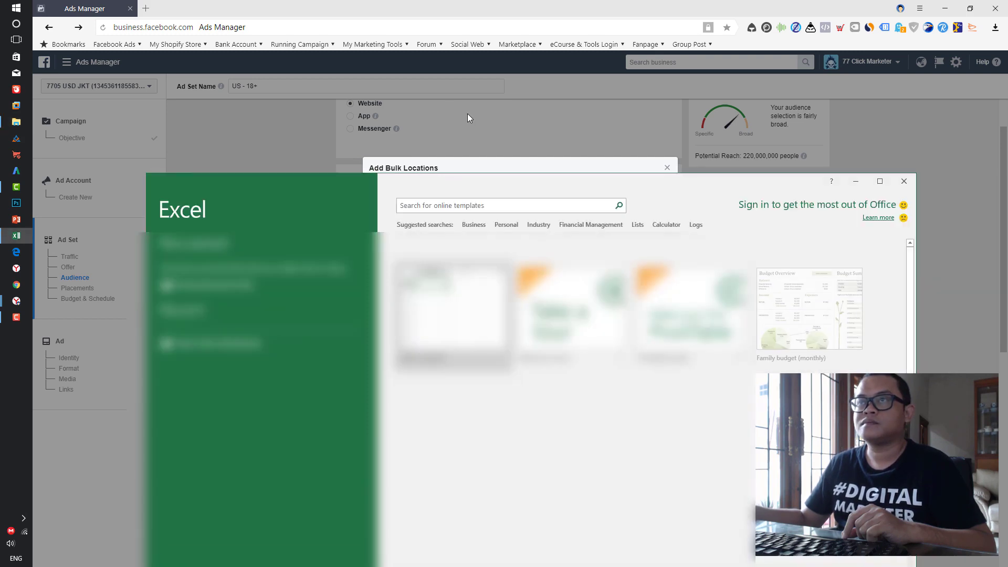
left_click_drag(432, 185, 1007, 189)
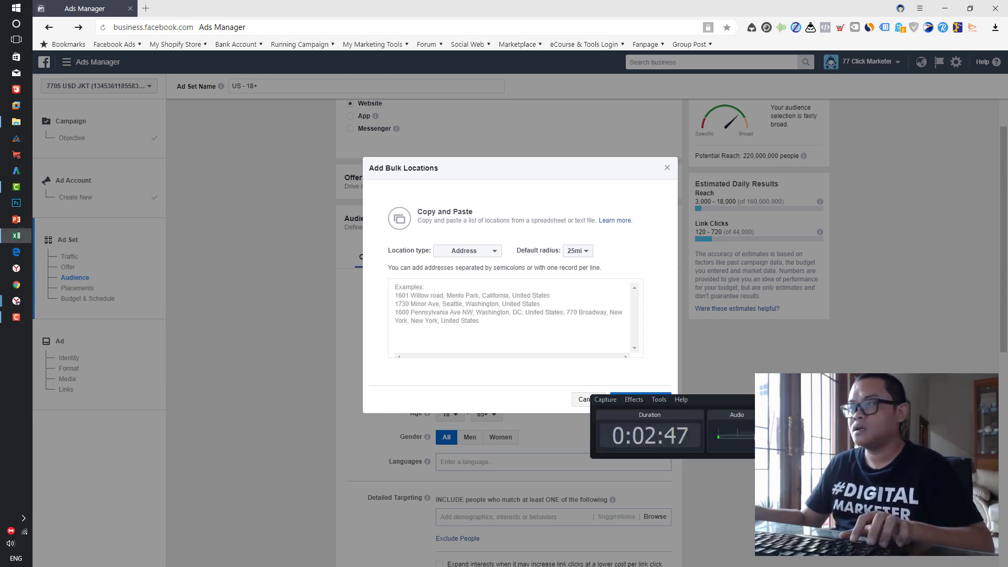
Step: Paste the copied customer address list into the bulk locations in Ads Manager and match the locations
left_click(490, 299)
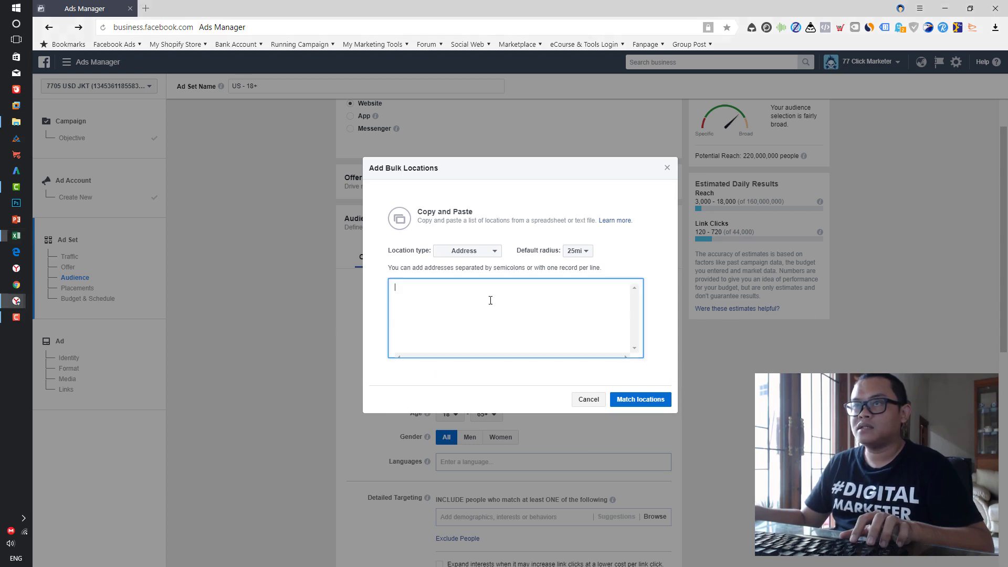
key("ctrl+v")
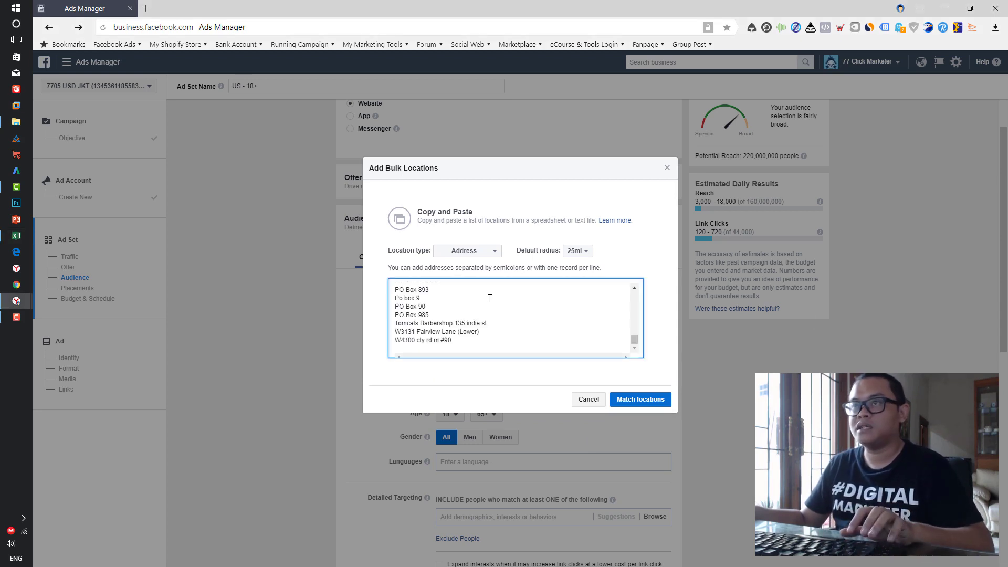
left_click(643, 401)
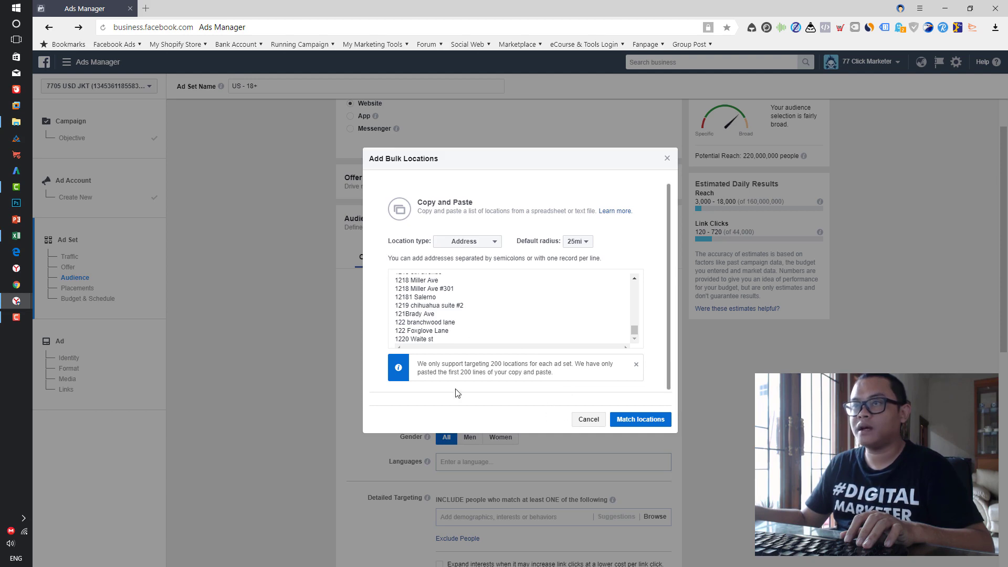
left_click(649, 422)
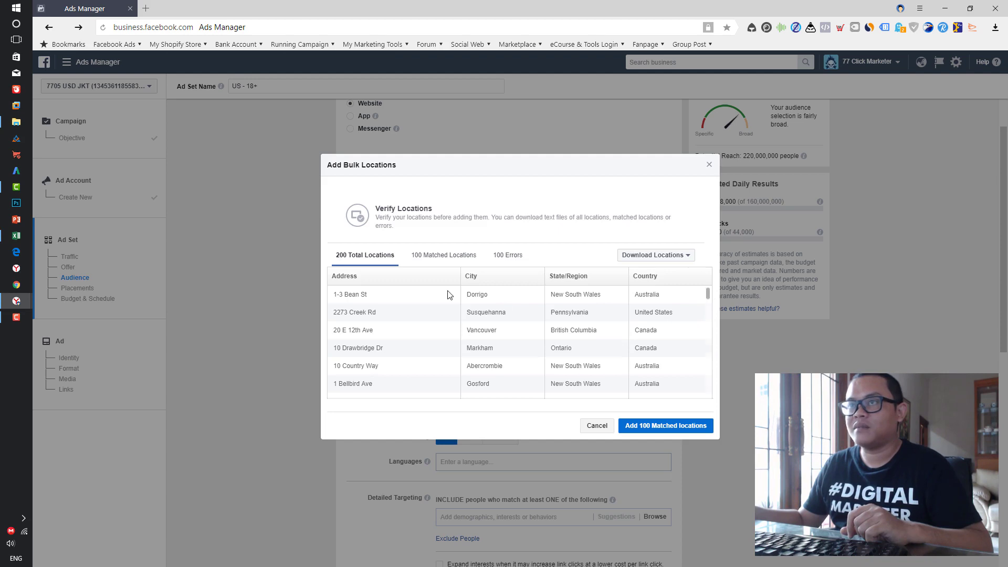
Step: Review the matched, failed and total address lists, and add the matched locations to the audience
left_click(443, 257)
left_click(511, 258)
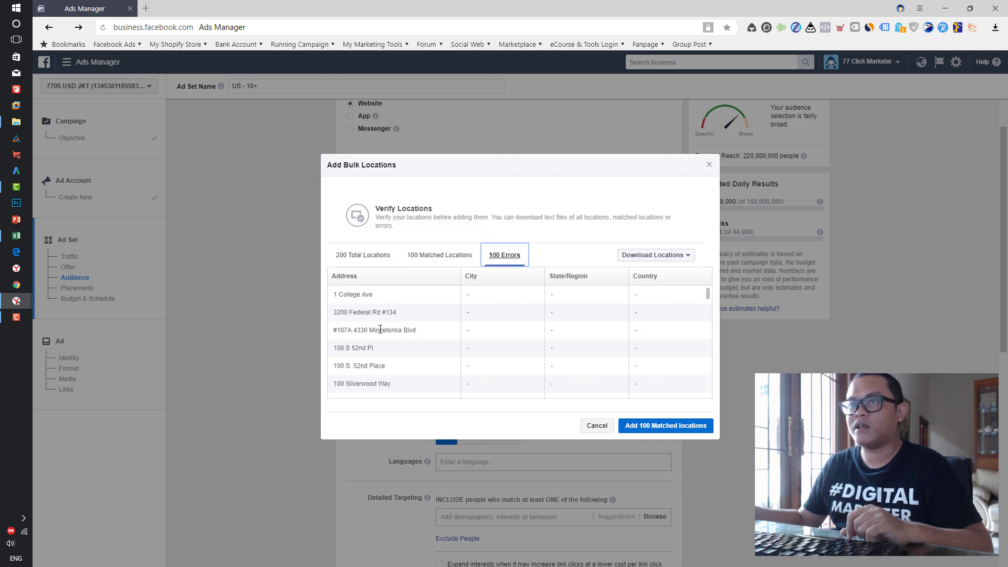
scroll(485, 335, "down", 2)
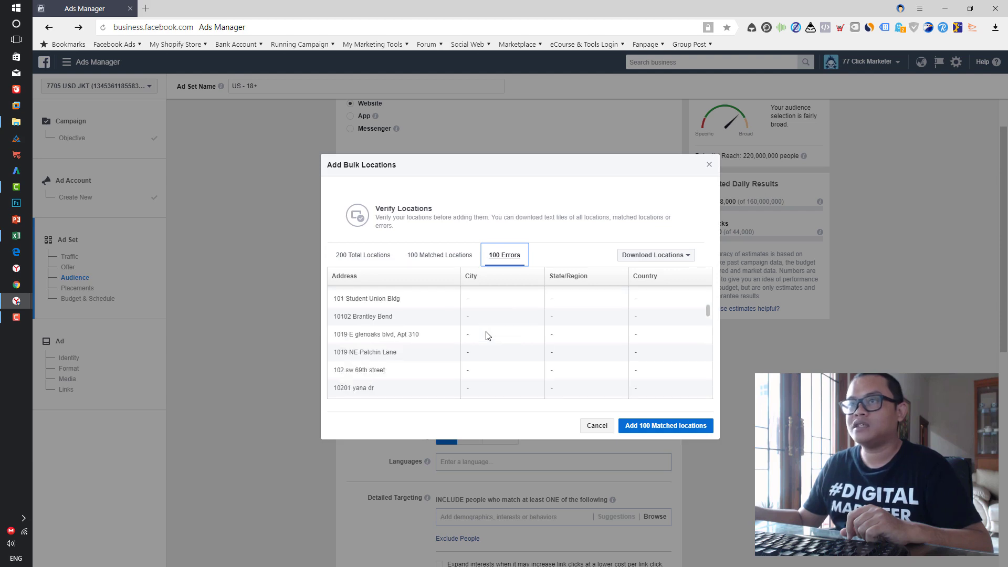
scroll(488, 336, "up", 3)
left_click(370, 256)
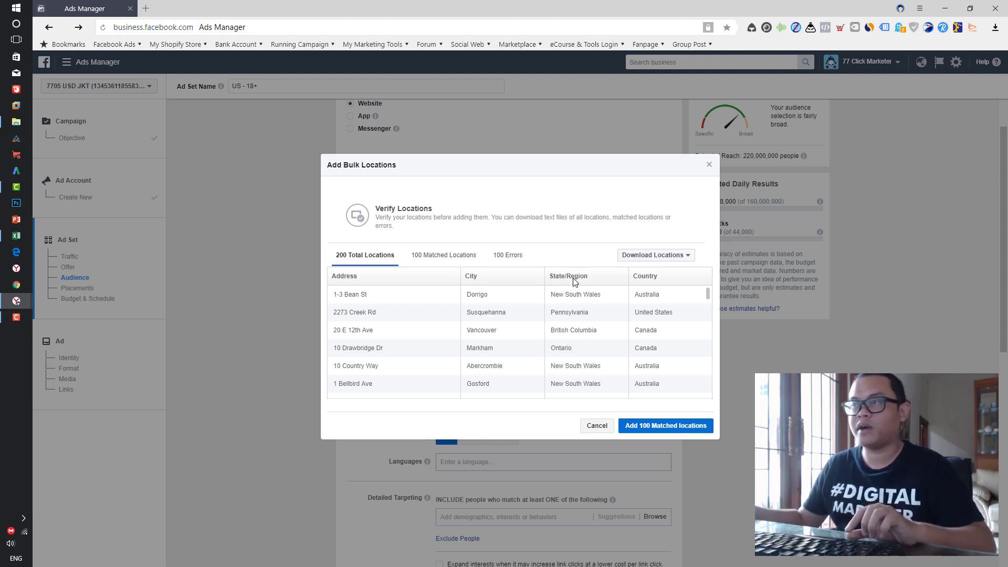
left_click(651, 431)
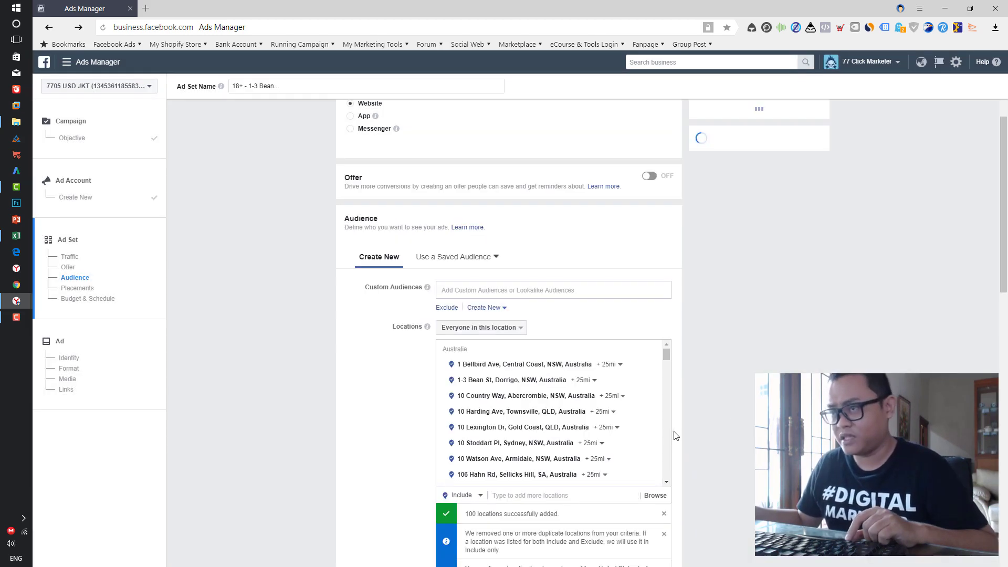
Step: Dismiss the notices shown below the audience's location list
left_click(665, 514)
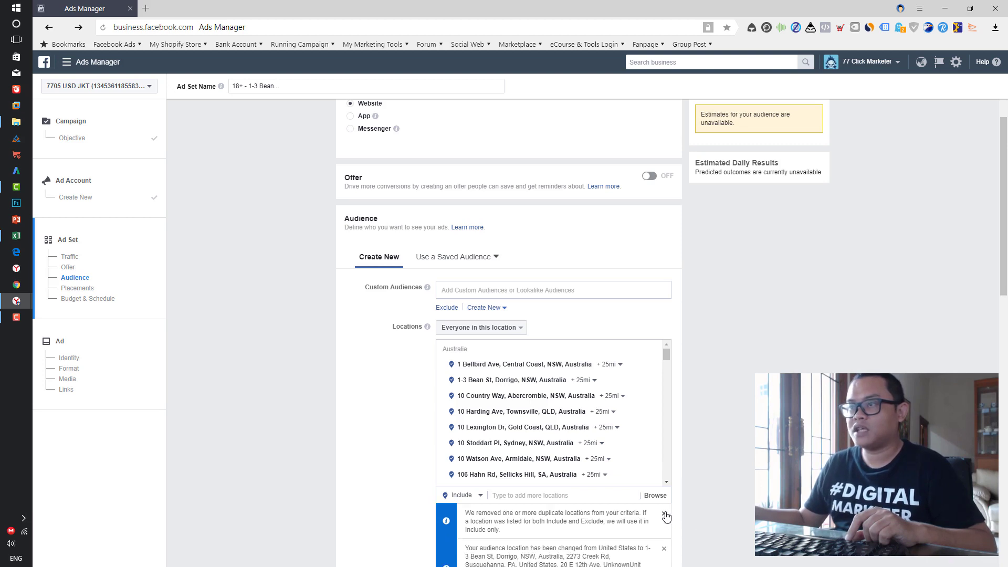
left_click(665, 515)
left_click(664, 514)
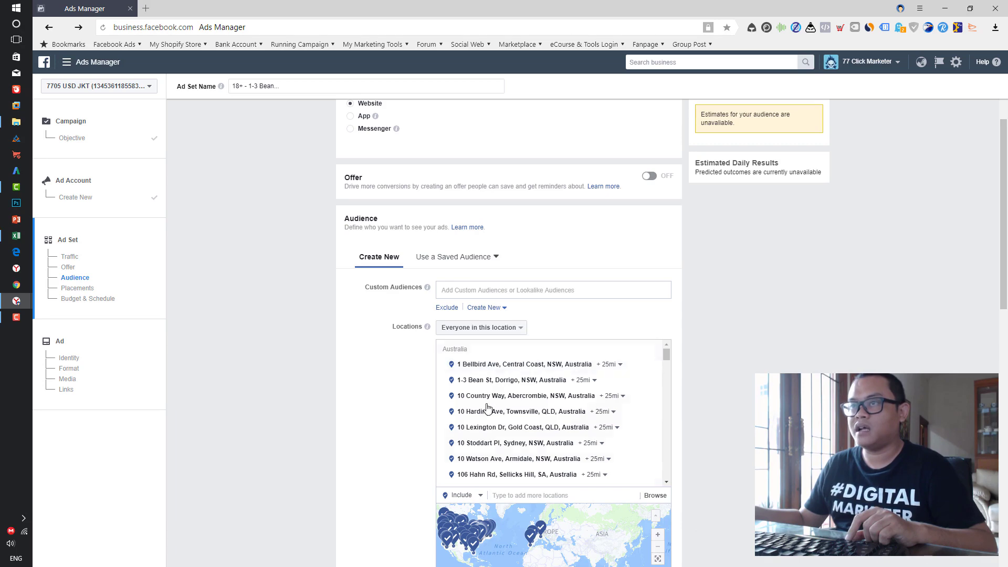
Step: Remove the United States, Canada, Italy, New Zealand and Spain location groups from the audience, keeping only the Australian addresses
scroll(554, 416, "down", 4)
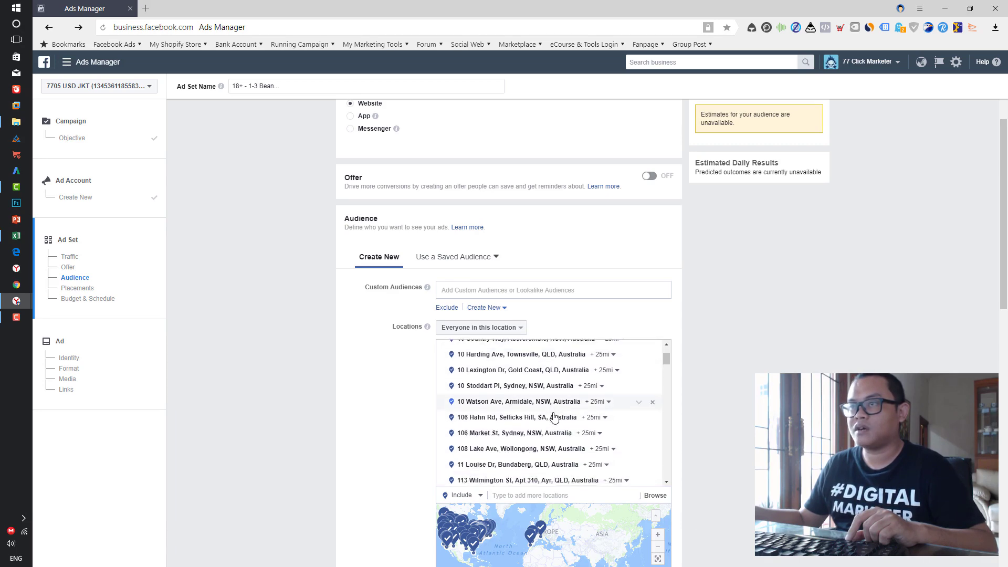
scroll(555, 417, "up", 4)
scroll(557, 417, "up", 2)
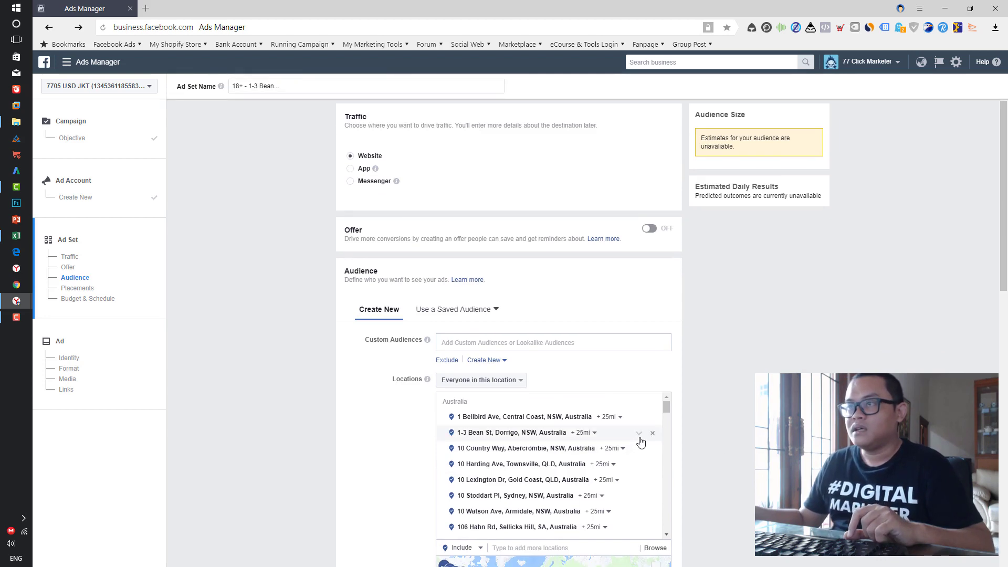
scroll(665, 410, "down", 1)
scroll(666, 405, "up", 1)
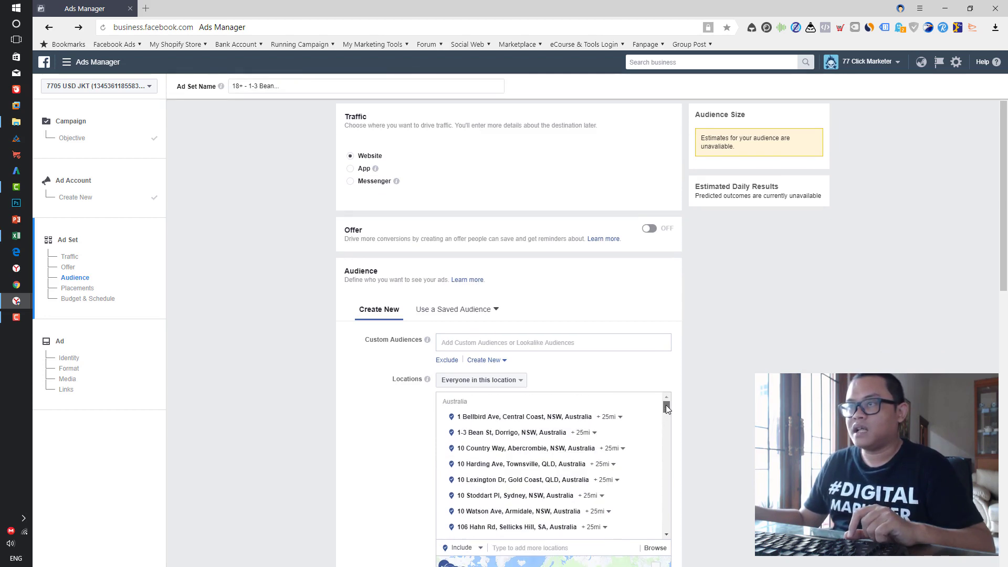
scroll(666, 411, "down", 2)
left_click_drag(666, 411, 666, 424)
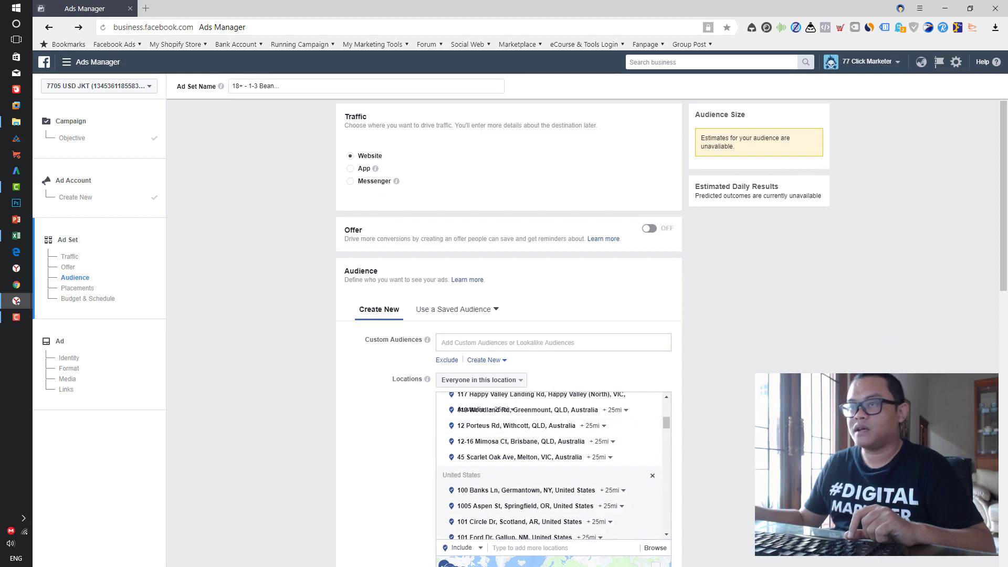
left_click(653, 476)
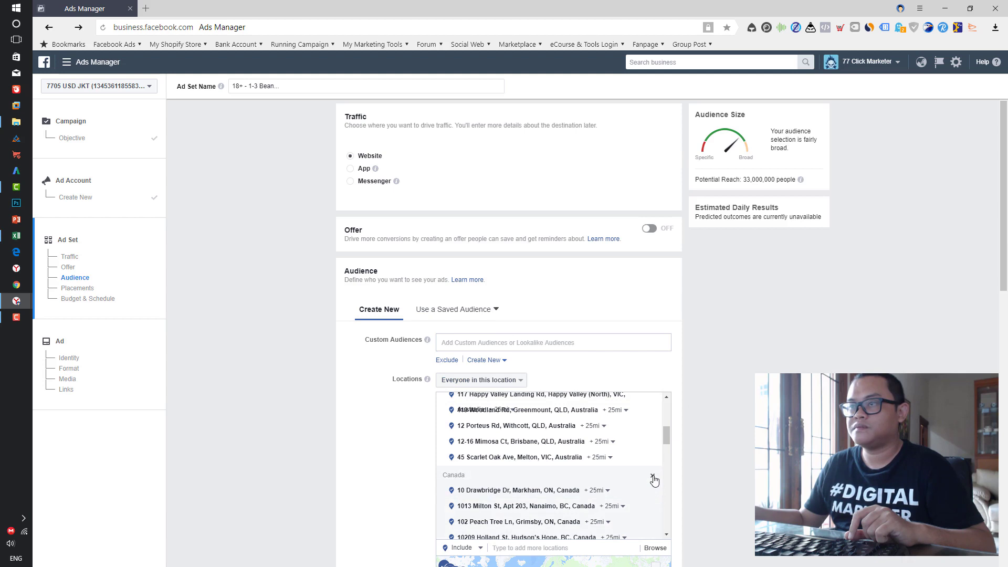
left_click(653, 477)
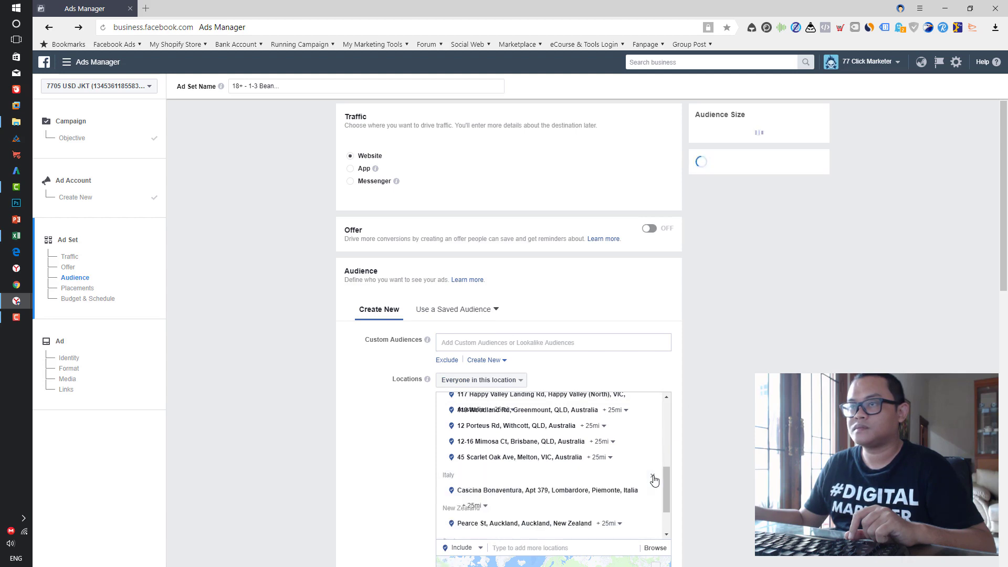
left_click(653, 476)
left_click(653, 476)
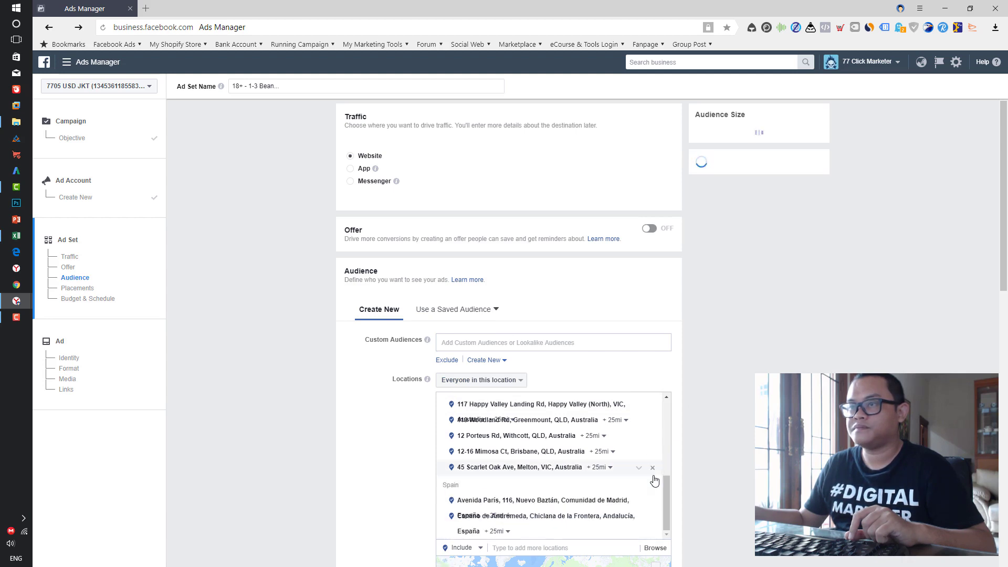
left_click(652, 486)
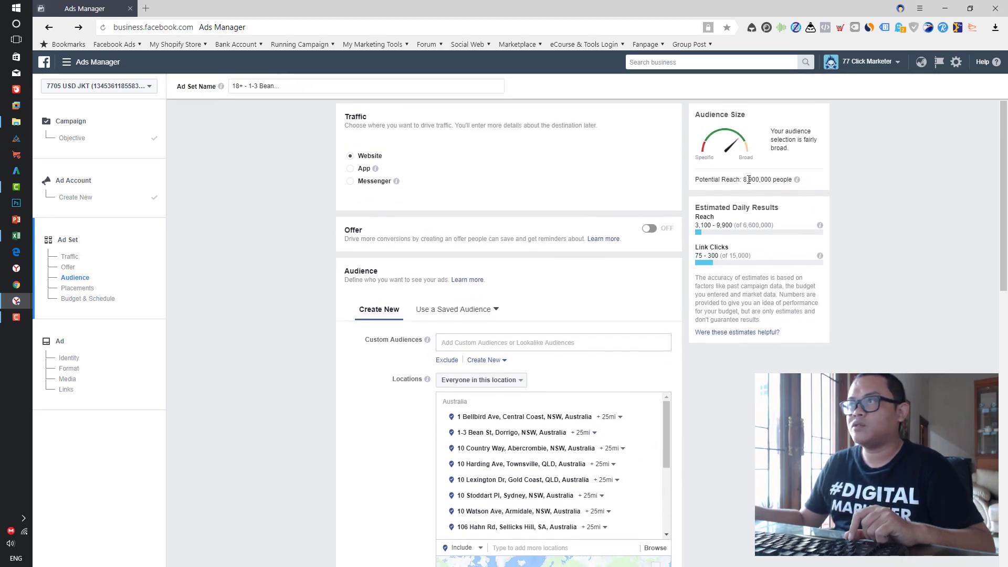
Step: Examine the audience's potential reach for the remaining Australian addresses
left_click_drag(743, 179, 772, 180)
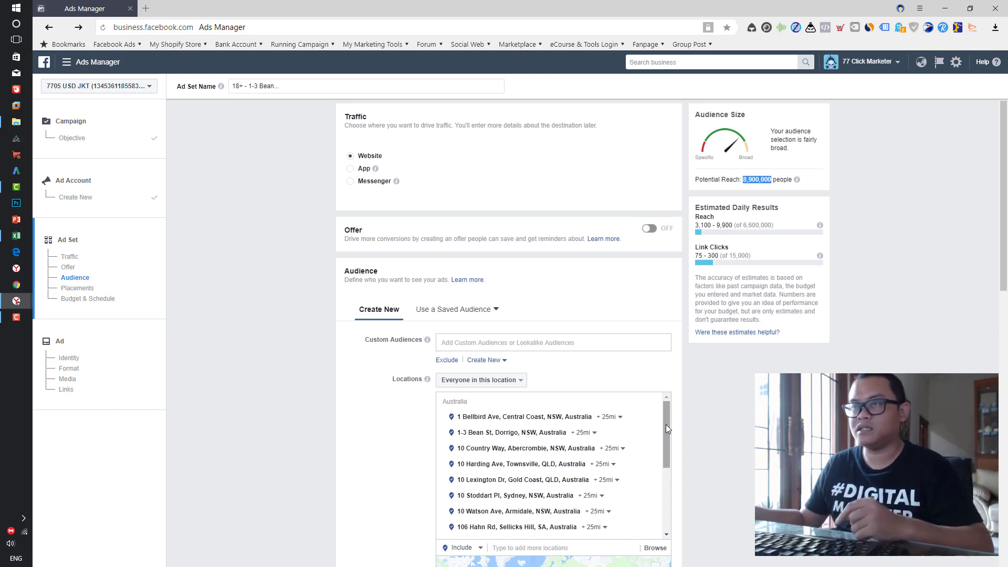
mouse_move(666, 425)
left_mouse_down()
mouse_move(664, 503)
mouse_move(670, 413)
left_mouse_up()
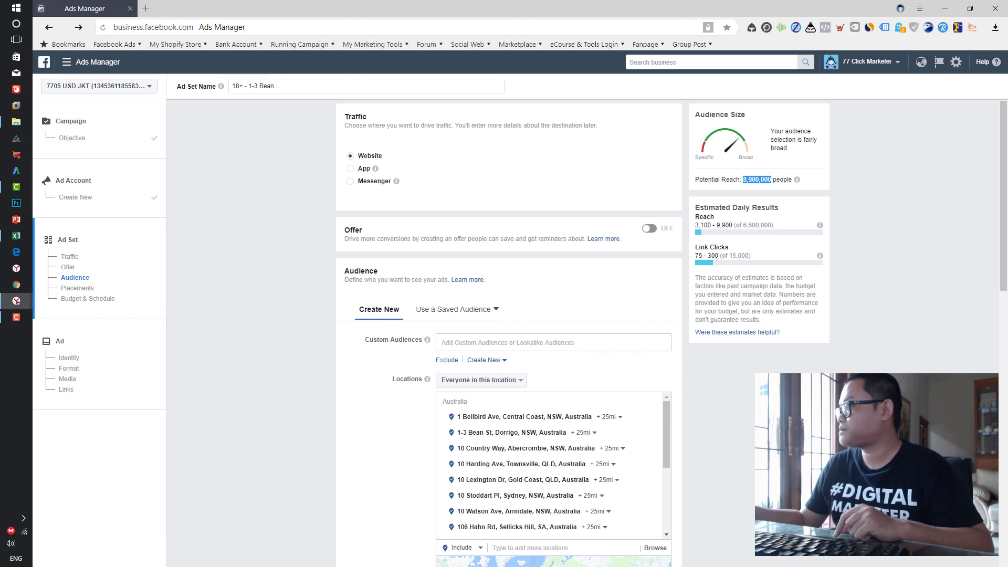
Step: Open a blank Notepad window and move it out of the way of the Ads Manager page
key("alt+Tab")
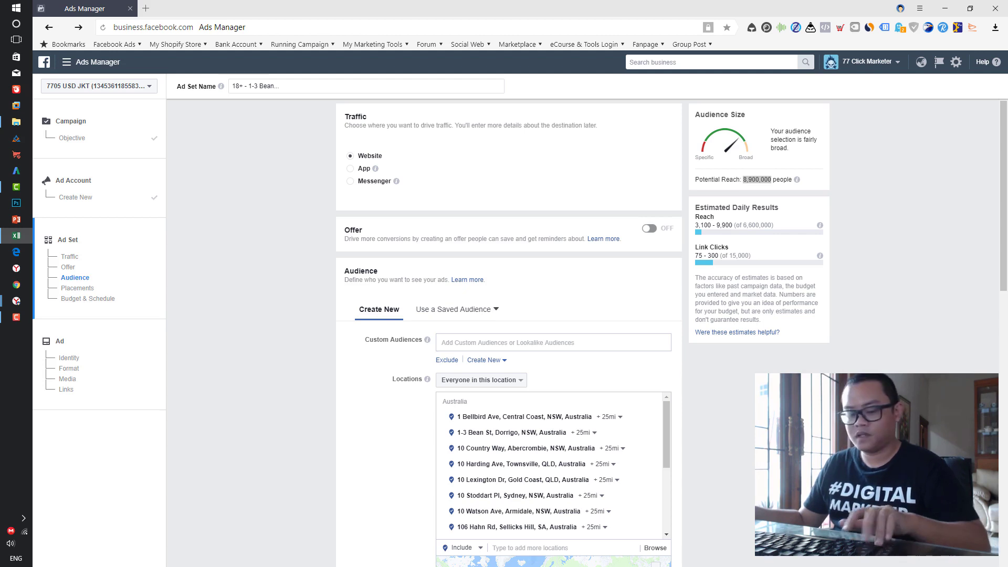
left_click(16, 24)
type("notepad")
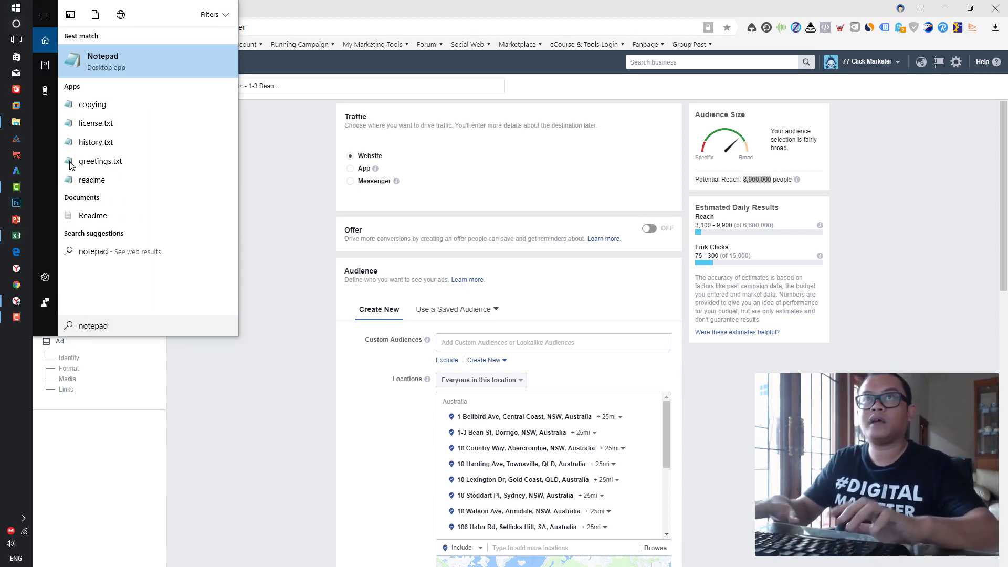
key("Return")
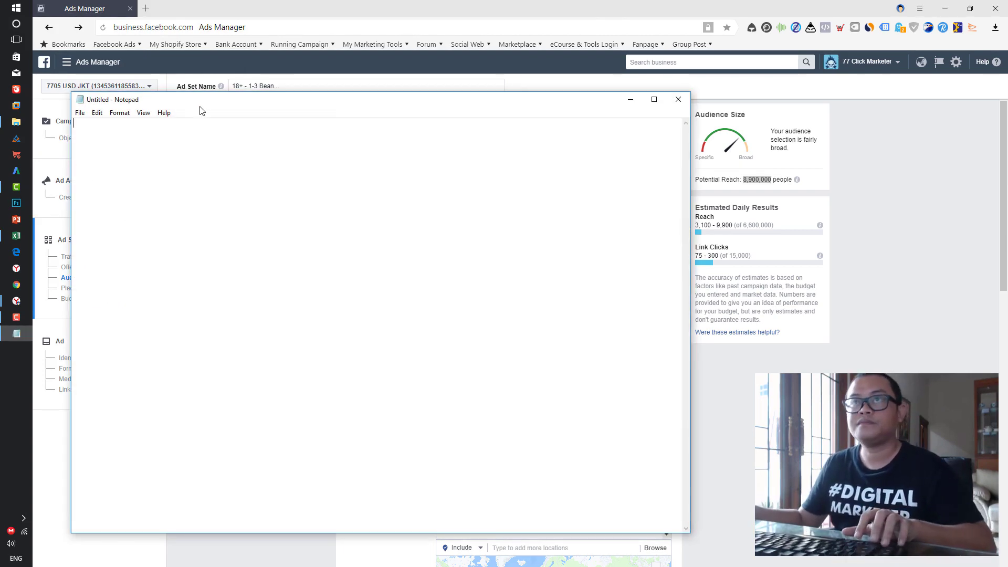
left_click_drag(250, 103, 5, 108)
key("super+Down")
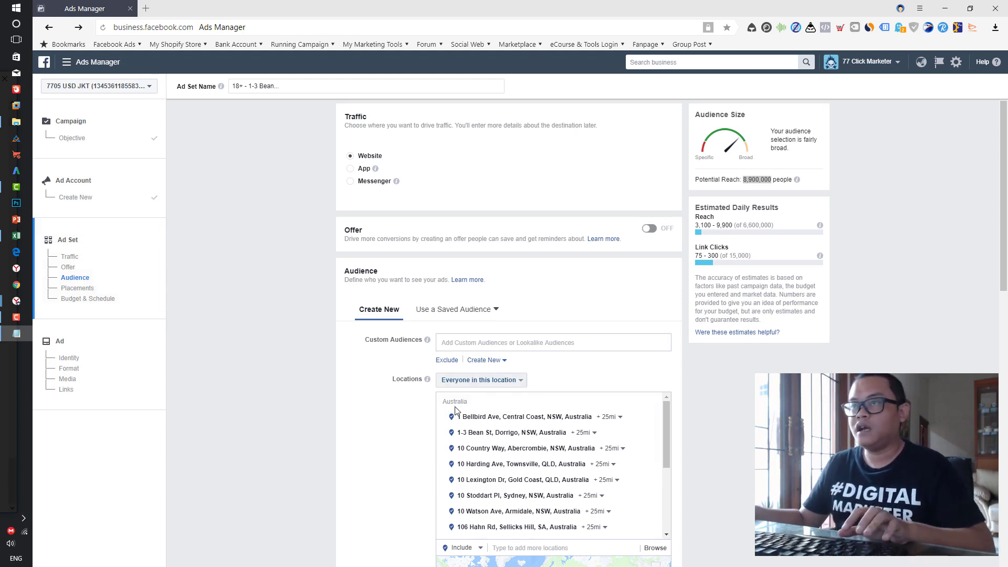
Step: Return to Ads Manager and remove the whole Australia location group from the audience
left_click(390, 459)
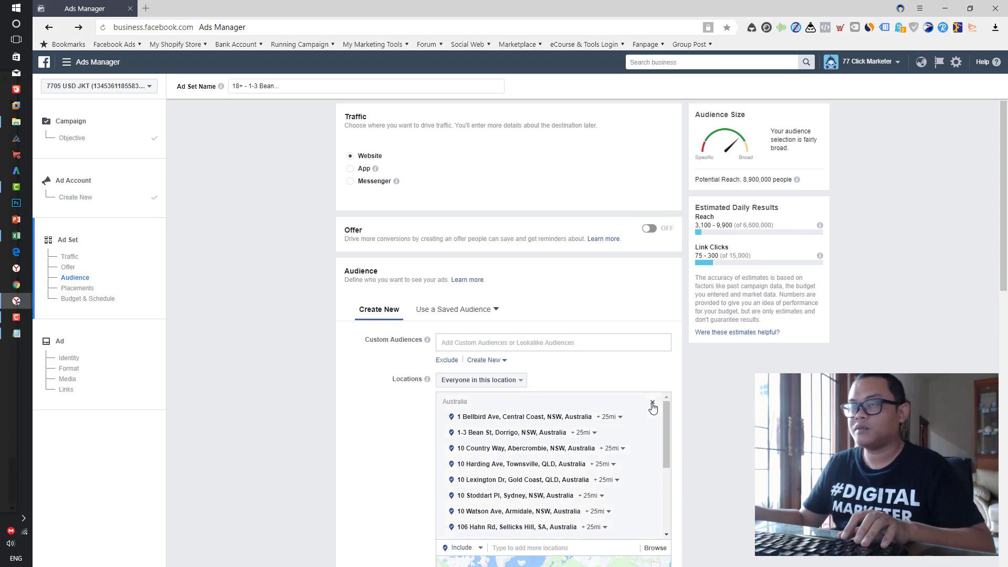
left_click(653, 404)
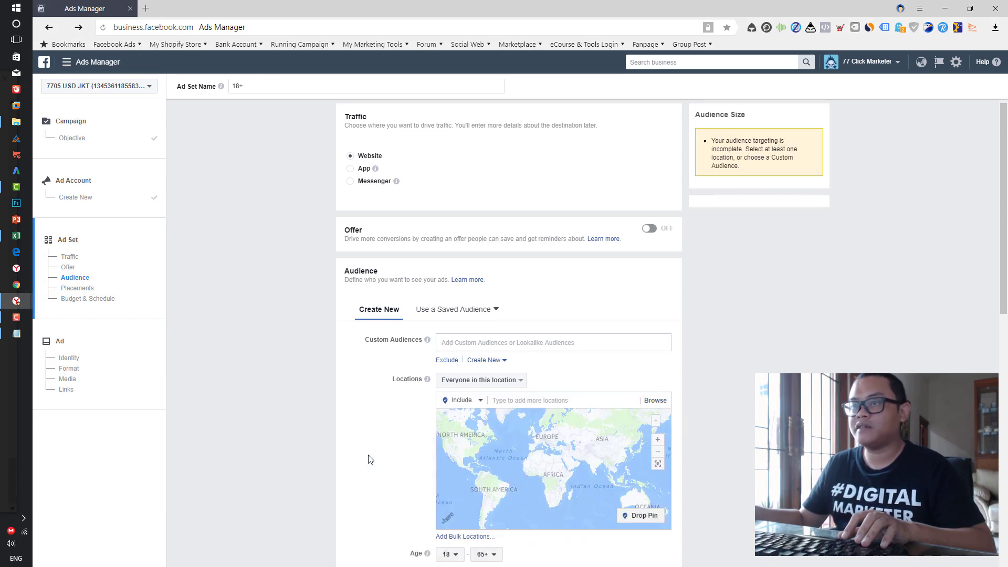
Step: Start a bulk location import with location type Postal code and United States as default country, and paste in the copied postal code list
scroll(371, 459, "down", 1)
left_click(475, 487)
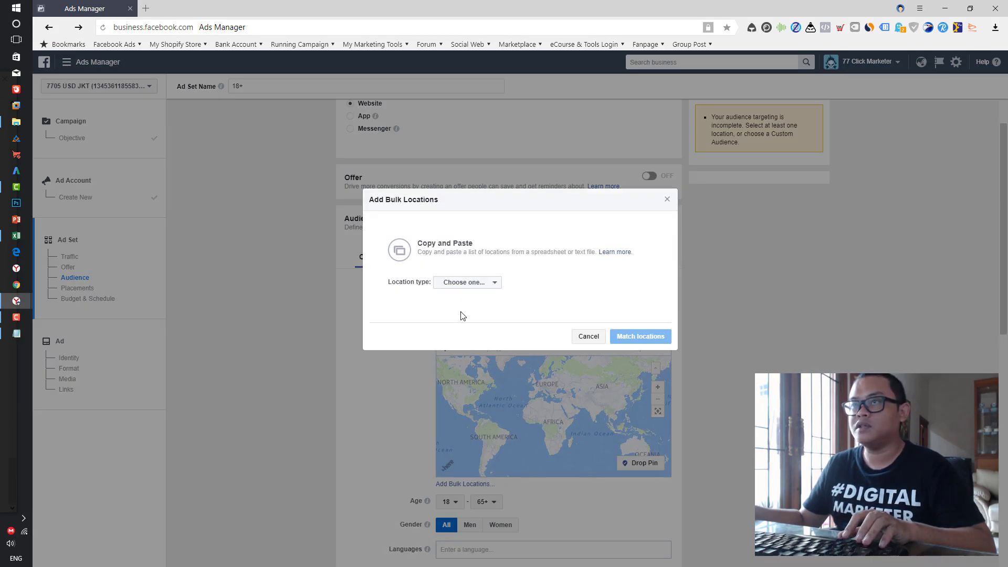
left_click(469, 283)
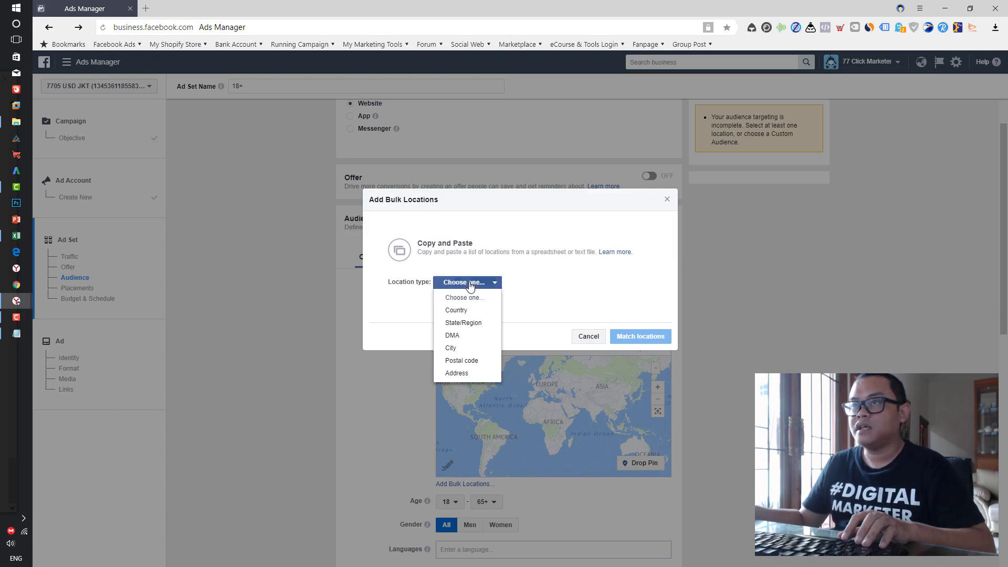
left_click(461, 360)
left_click(448, 306)
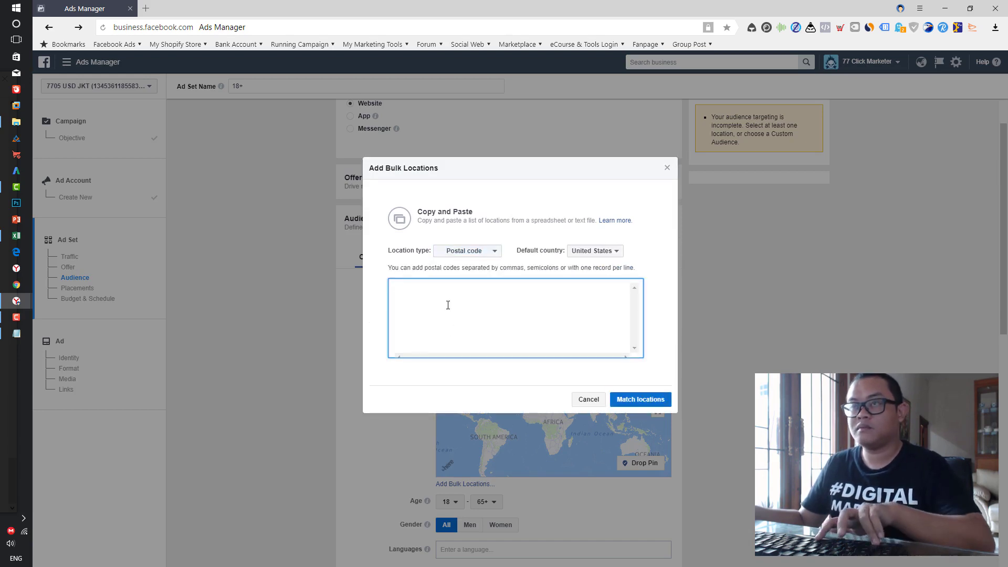
key("ctrl+v")
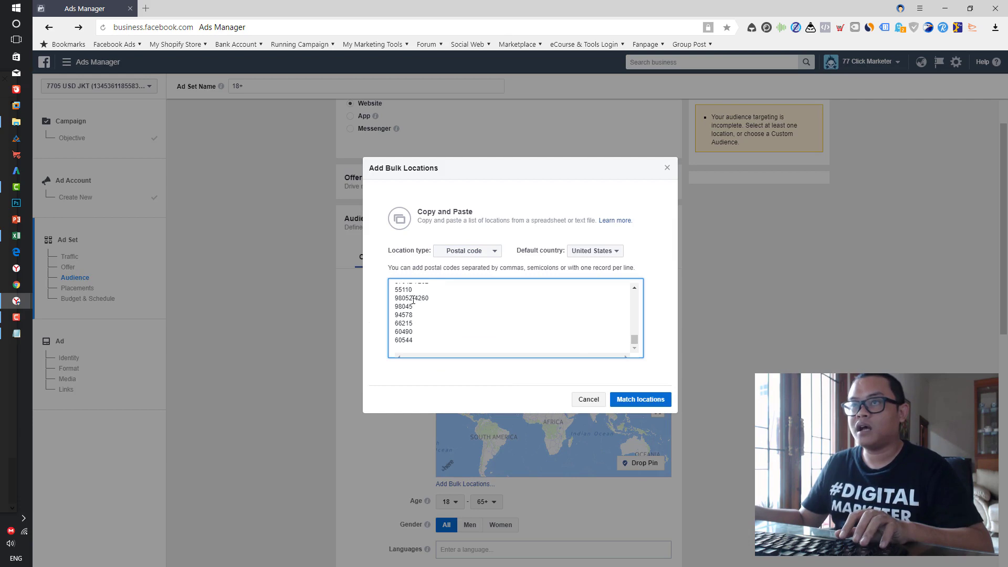
left_click_drag(412, 298, 447, 300)
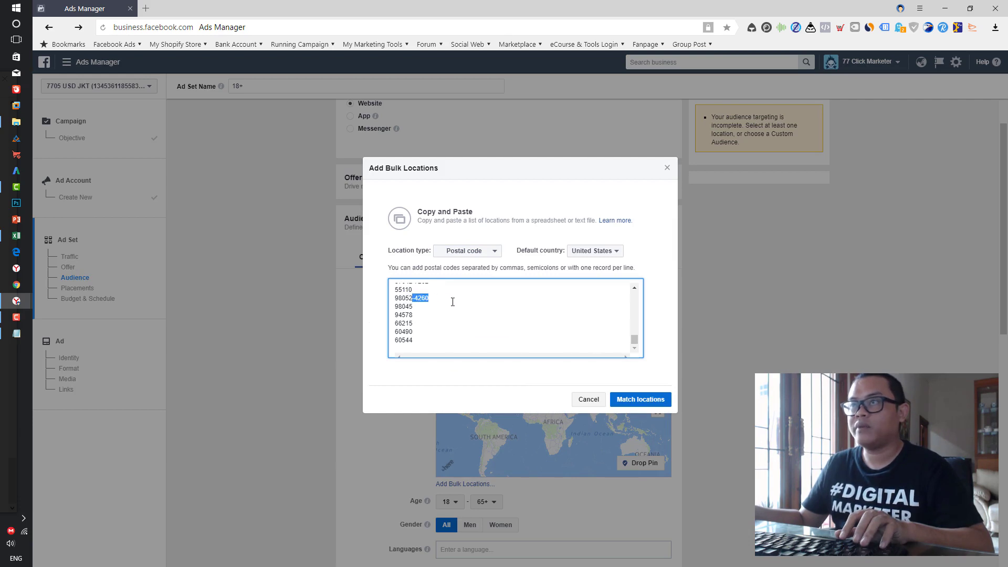
Step: Match the pasted postal codes, review the error and total lists, and add the matched locations to the audience
left_click(644, 399)
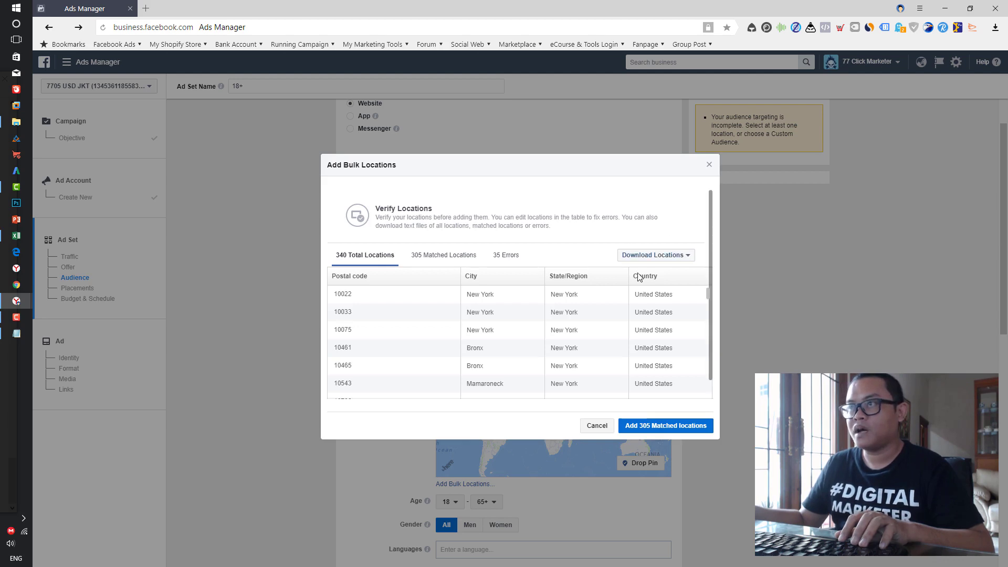
left_click(505, 257)
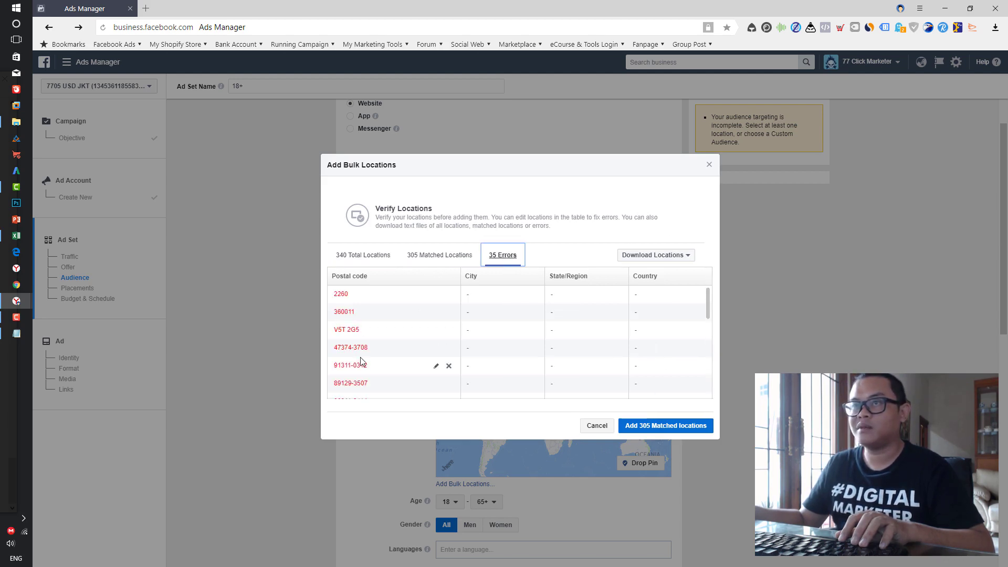
scroll(363, 364, "down", 8)
scroll(368, 371, "up", 8)
left_click(364, 257)
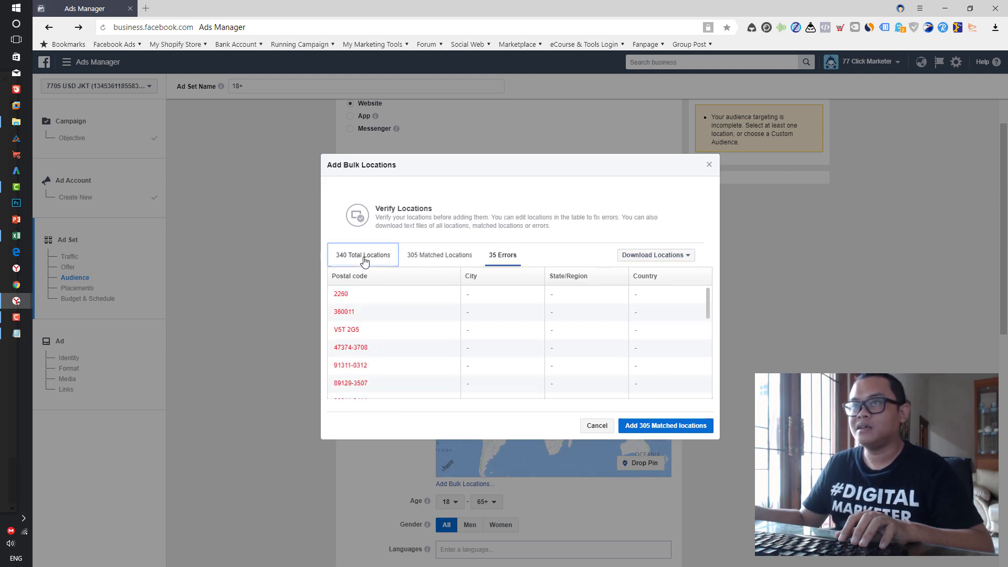
left_click(661, 429)
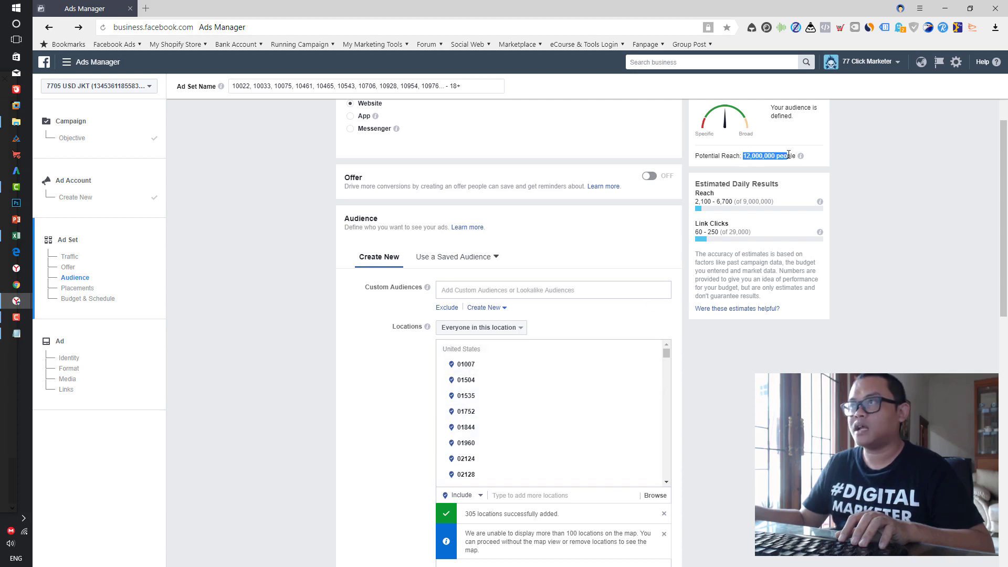
Step: Limit the audience to women aged 25 to 64
scroll(841, 348, "down", 4)
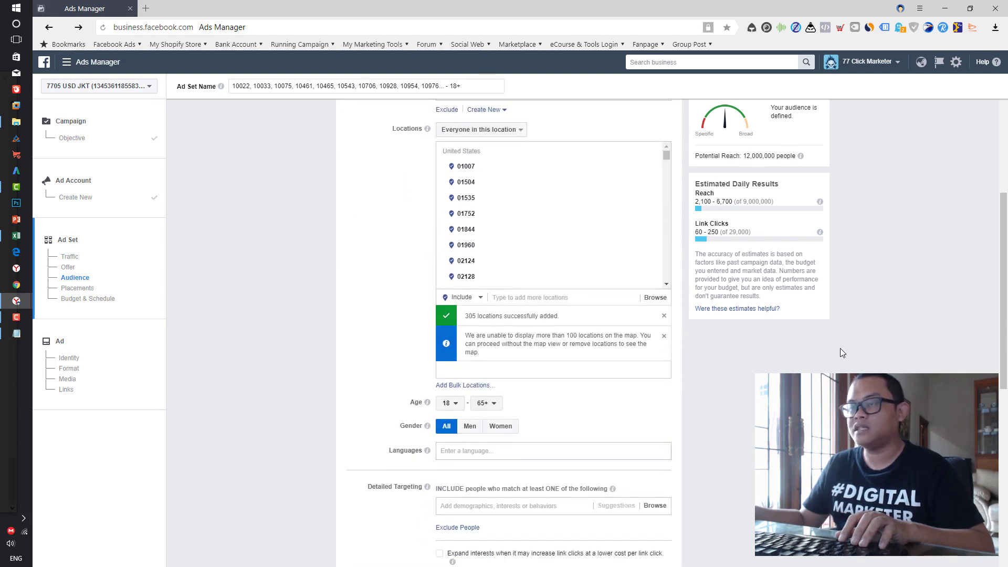
left_click(500, 415)
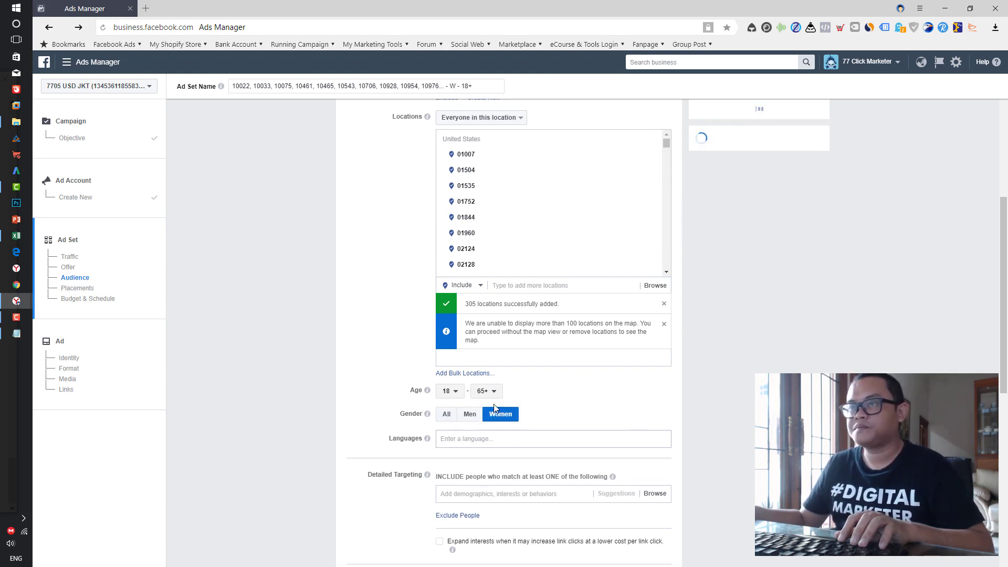
left_click(450, 391)
scroll(460, 504, "down", 3)
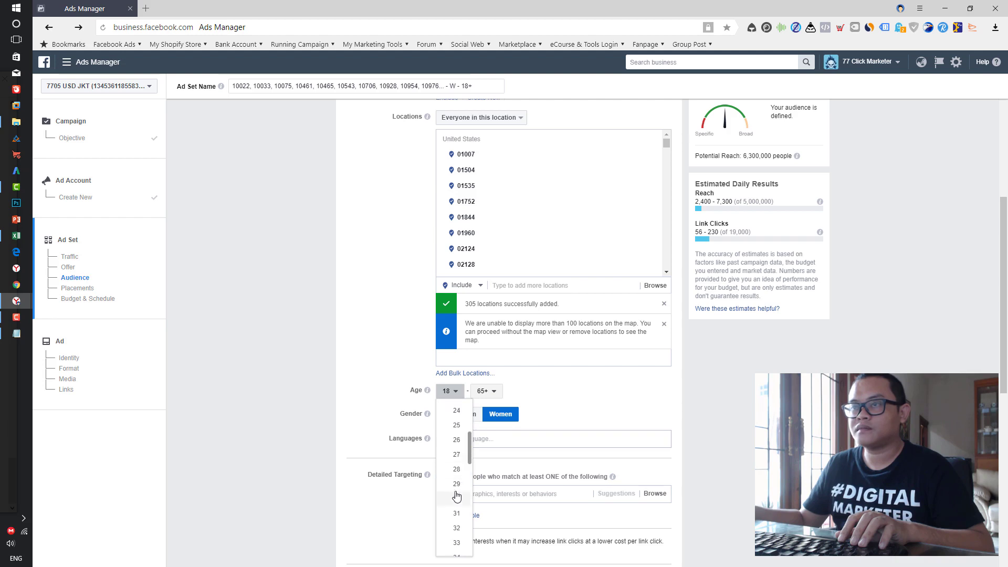
left_click(457, 425)
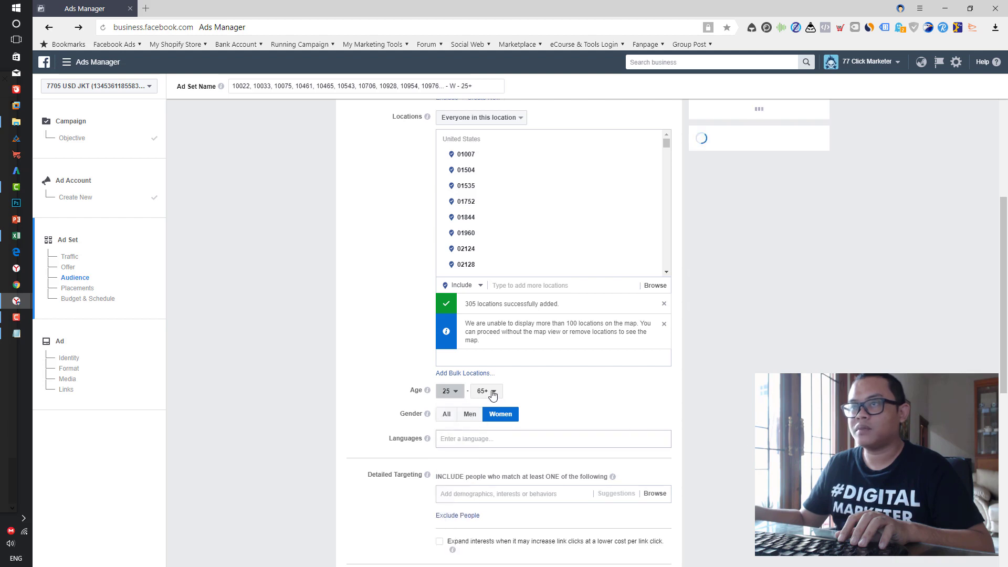
left_click(485, 391)
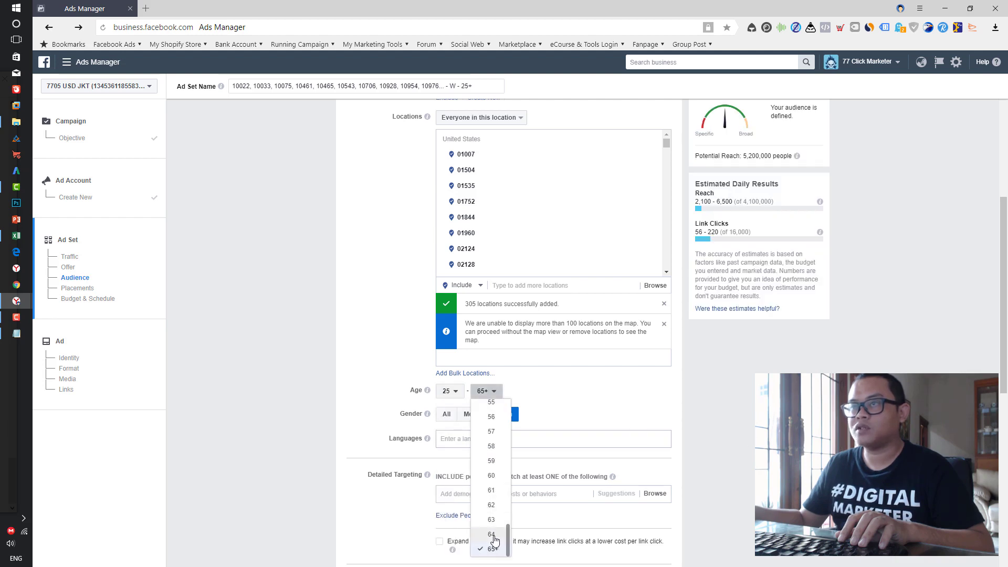
left_click(492, 534)
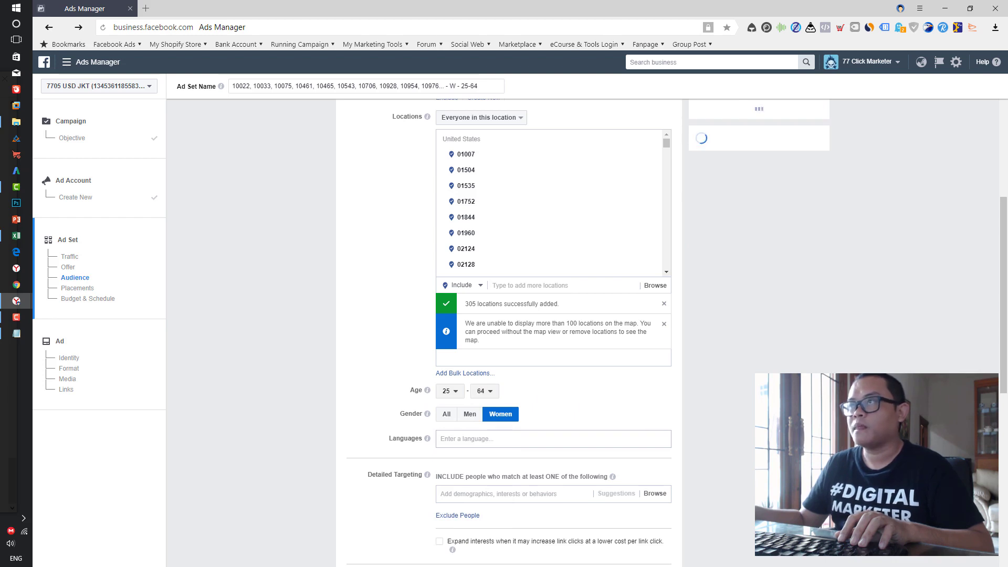
Step: Remove the United States postal code group from the audience and expand the location map
scroll(717, 401, "up", 4)
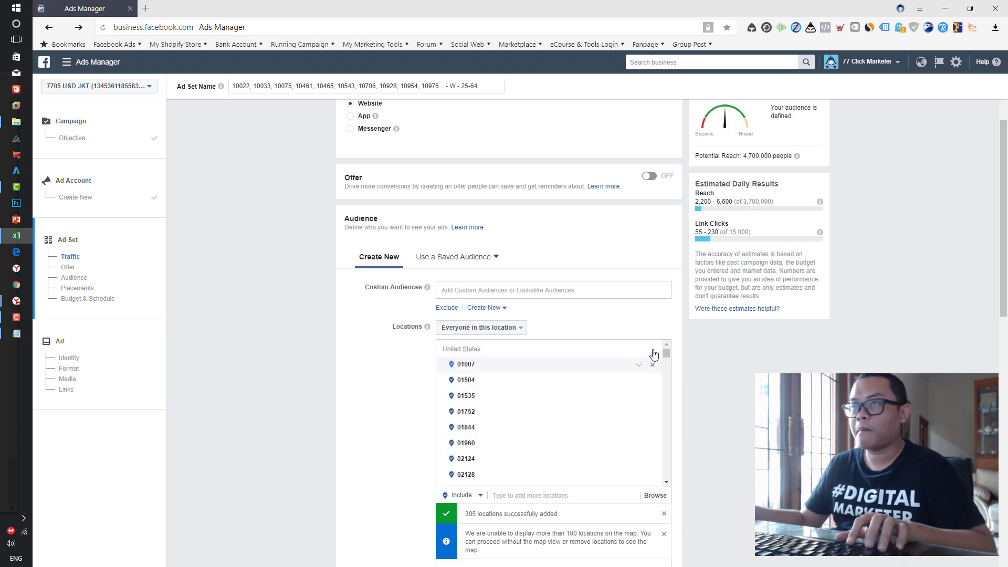
left_click(654, 350)
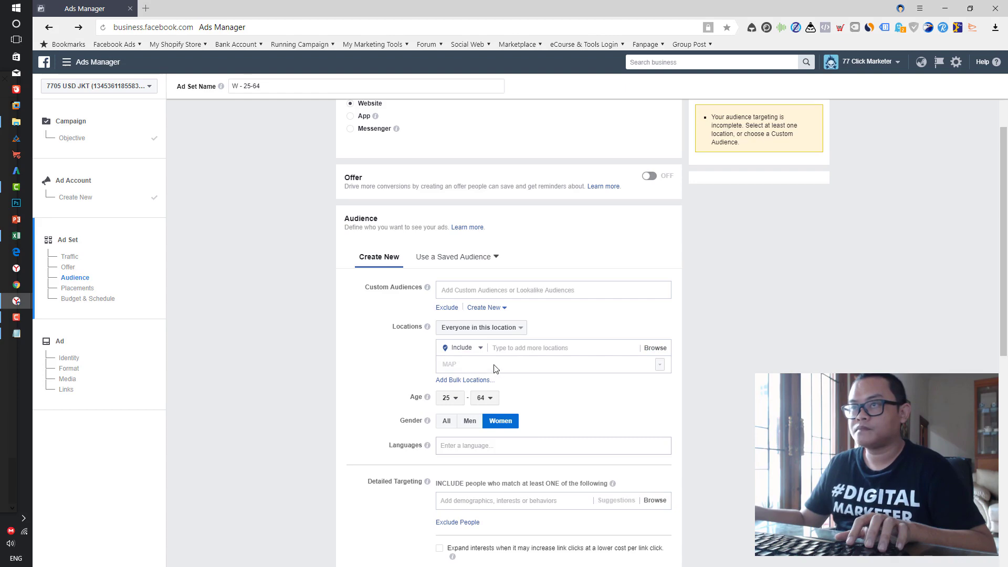
left_click(660, 364)
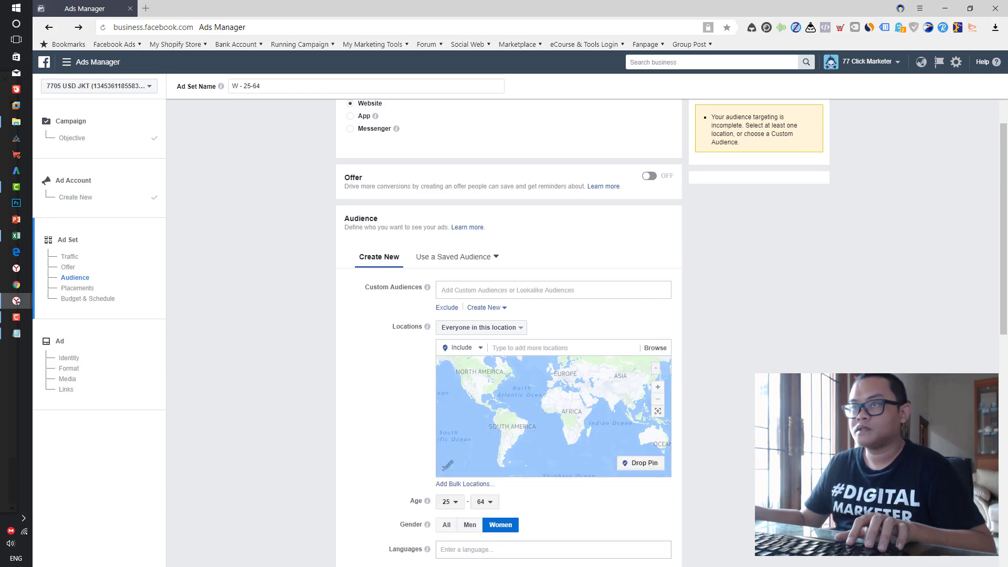
Step: Start a bulk location import with location type City and a 25mi default radius, and paste in the copied city list
left_click(462, 484)
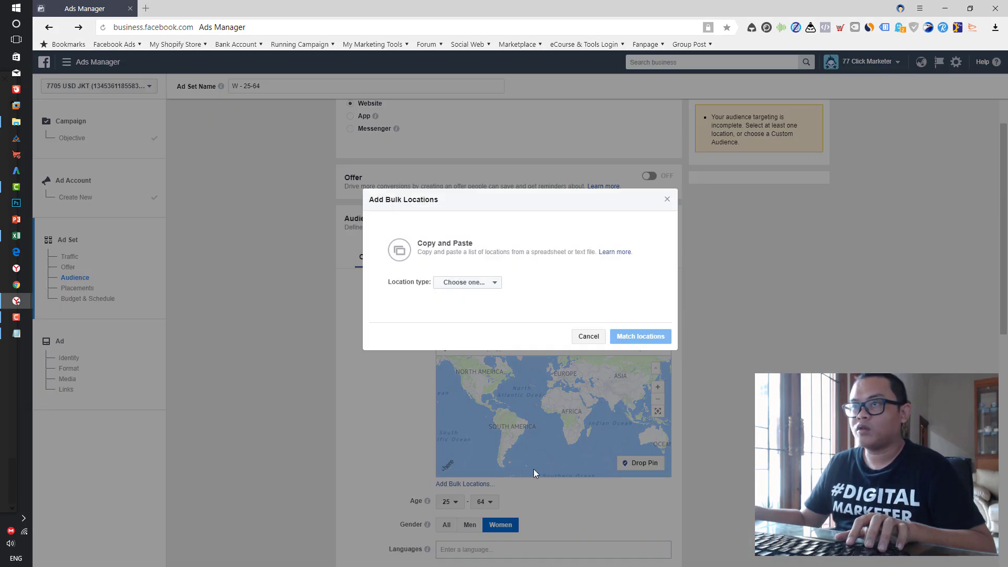
left_click(474, 283)
left_click(472, 348)
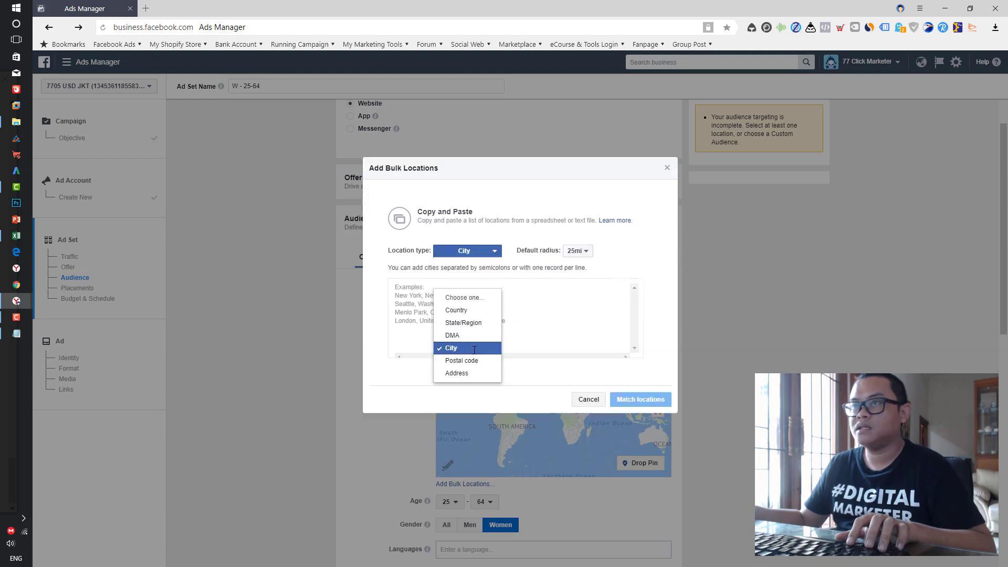
left_click(466, 308)
key("ctrl+v")
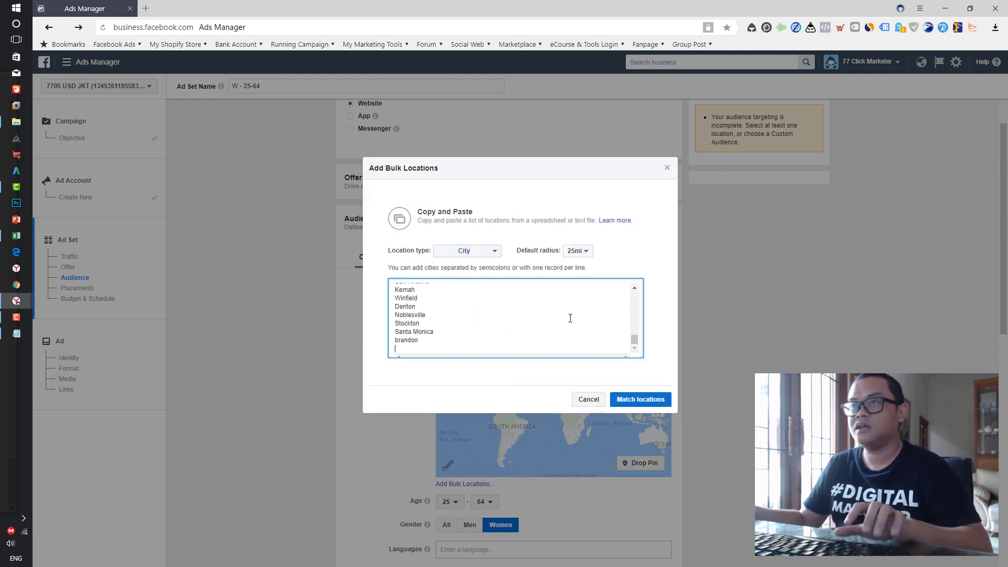
Step: Match the pasted cities, review the error and total lists, and add the matched locations to the audience
left_click(659, 401)
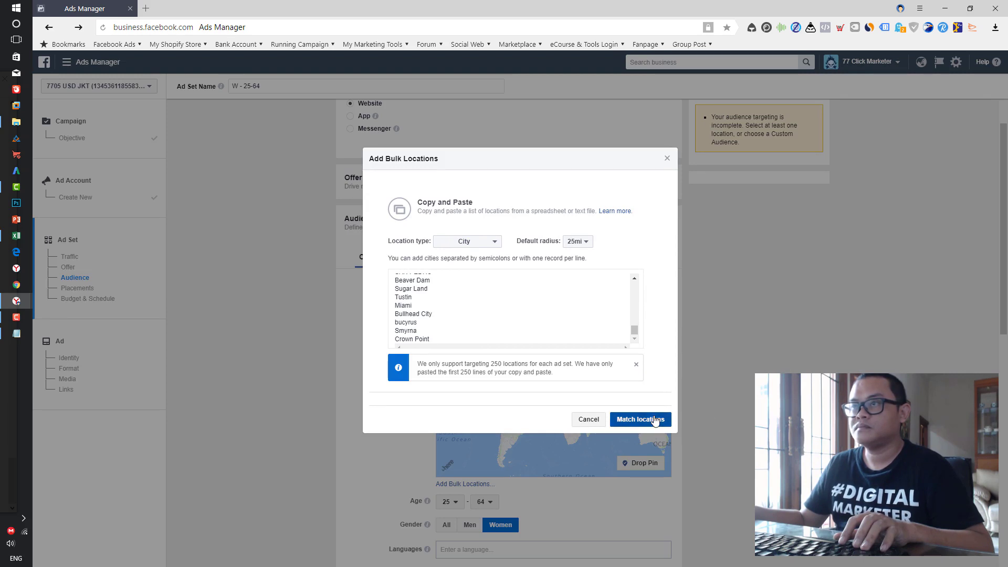
left_click(655, 419)
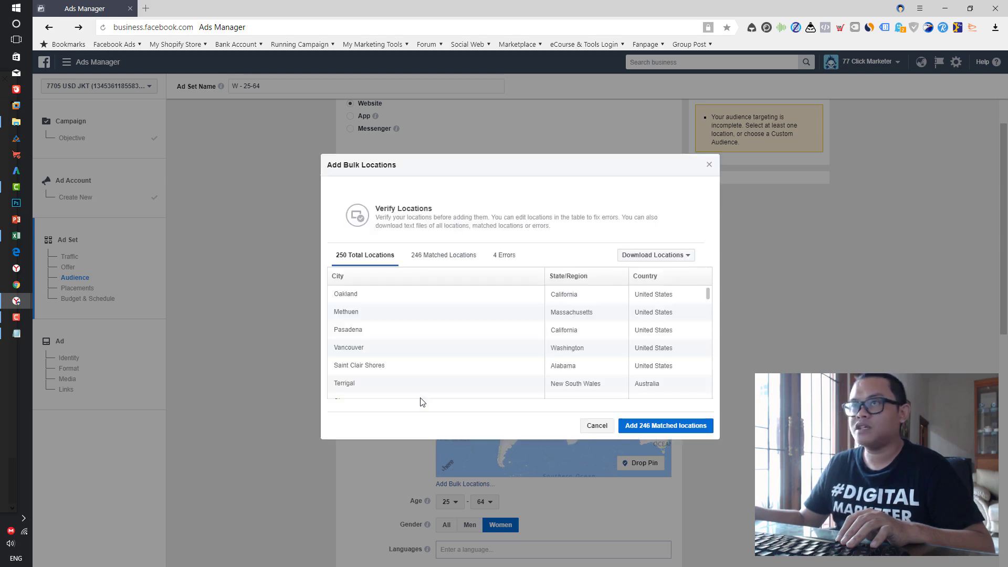
left_click(505, 259)
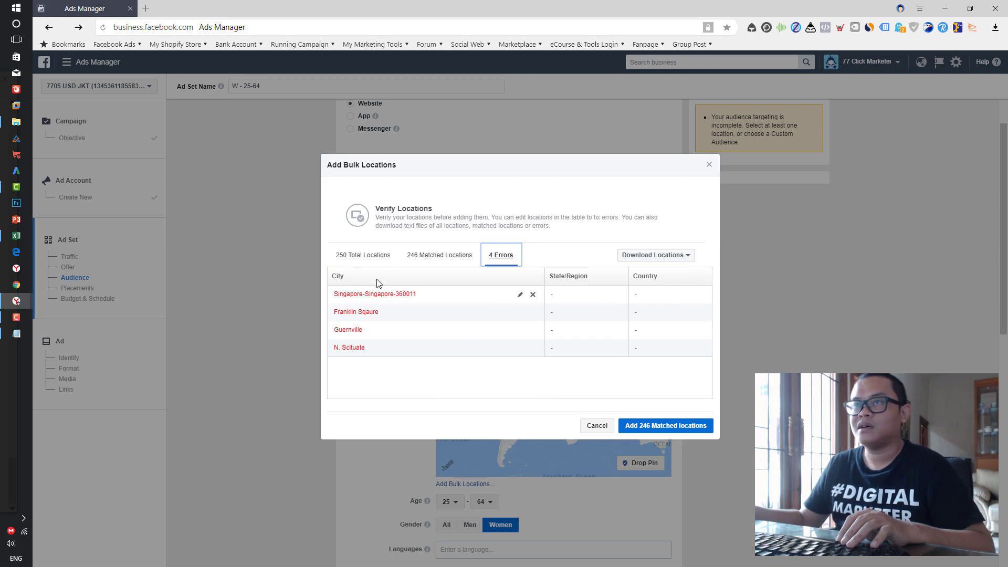
left_click(366, 258)
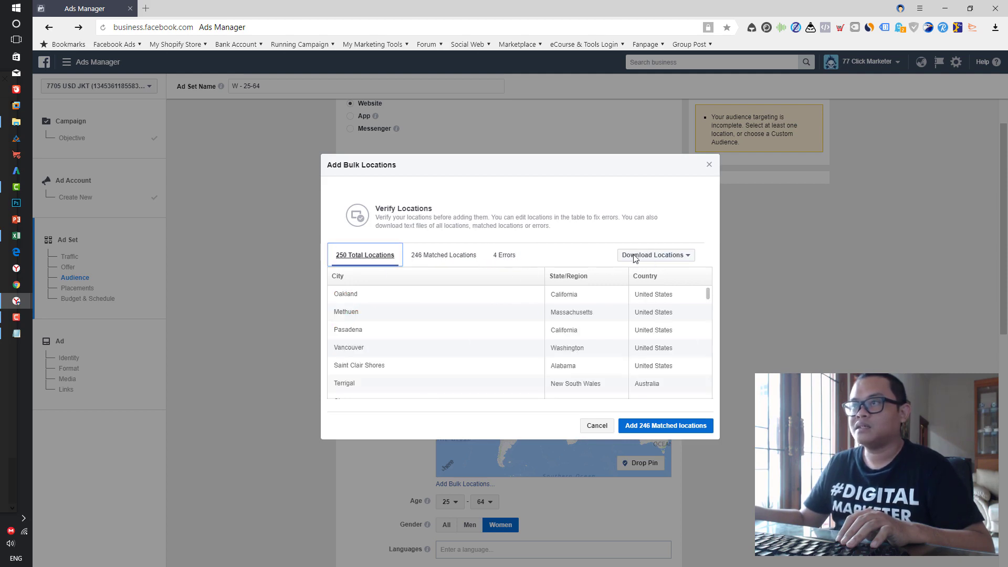
left_click(657, 430)
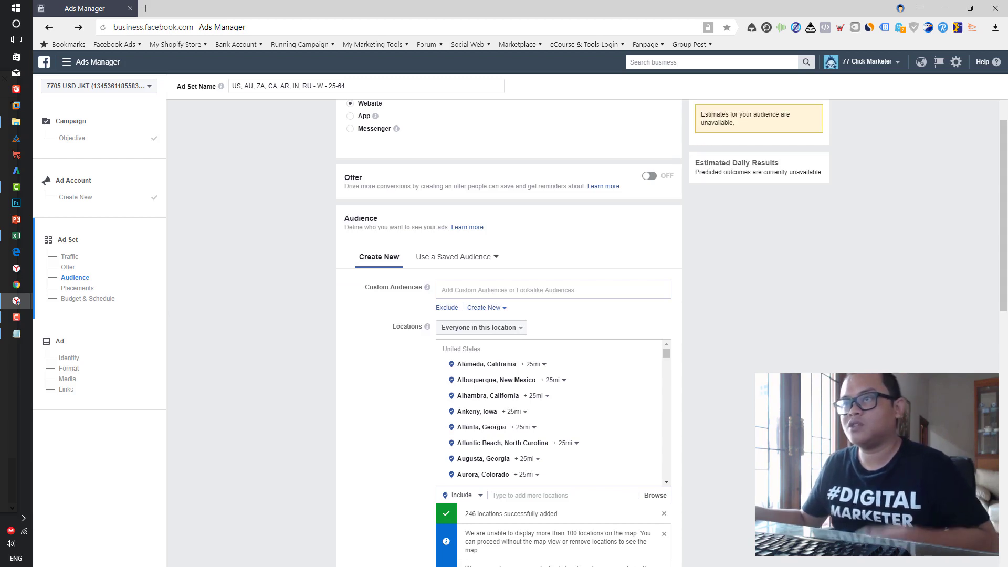
Step: Dismiss the notices below the audience's location list and check the audience estimate for the imported cities
scroll(508, 330, "down", 1)
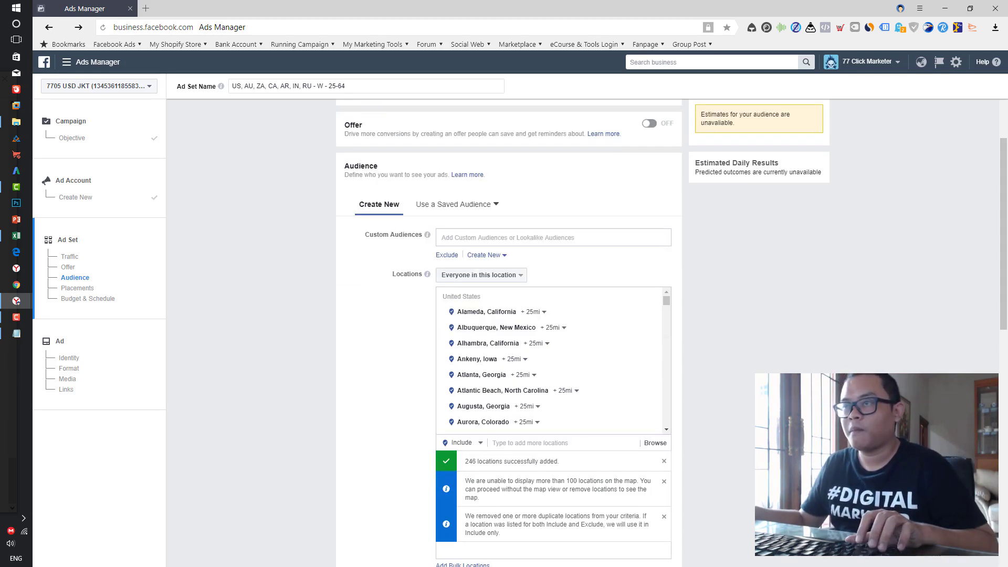
left_click(664, 461)
left_click(664, 462)
left_click(664, 461)
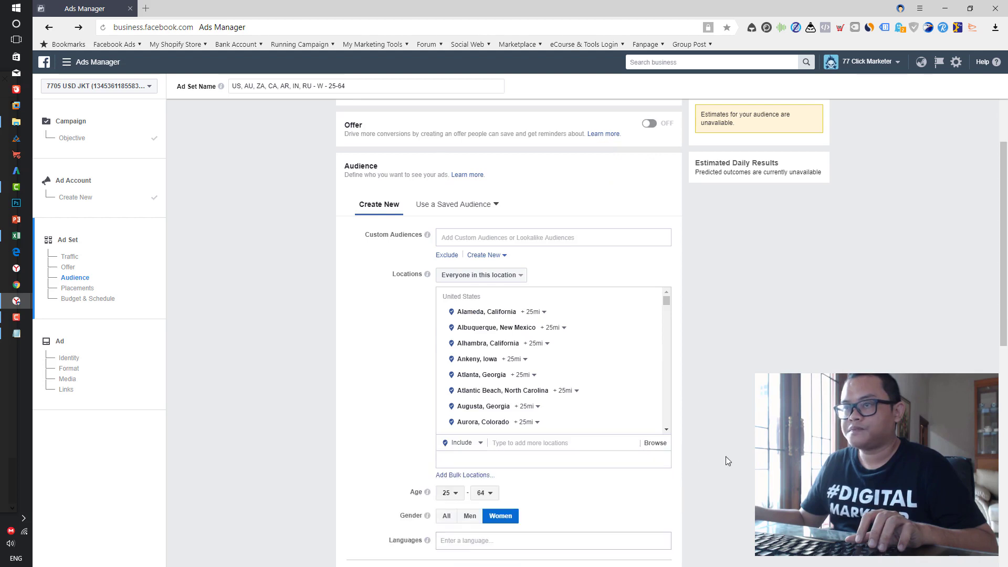
scroll(728, 461, "down", 3)
scroll(727, 461, "up", 4)
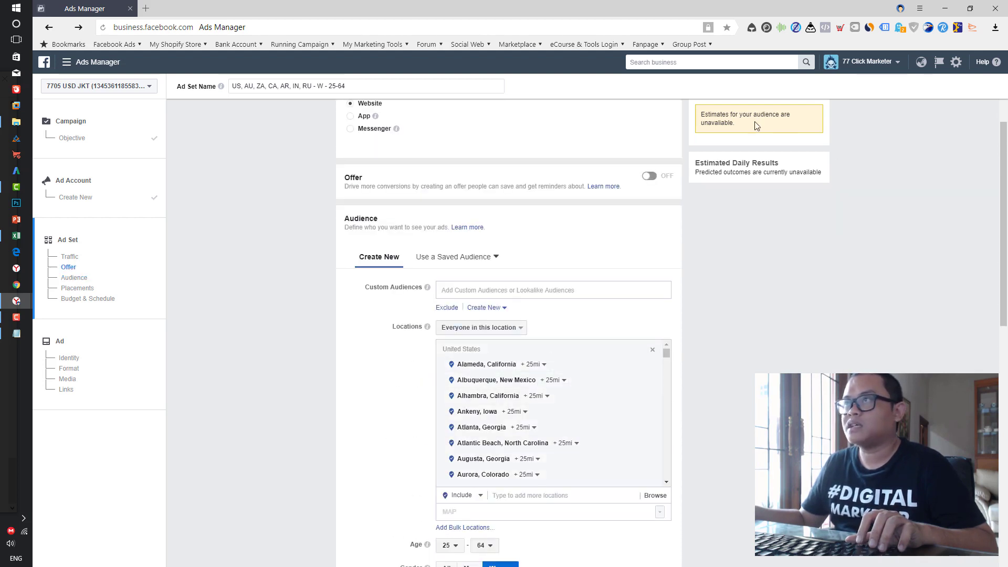
Step: Remove the India, Russia, Argentina, Canada, South Africa and Australia location groups from the audience
left_click_drag(733, 122, 706, 114)
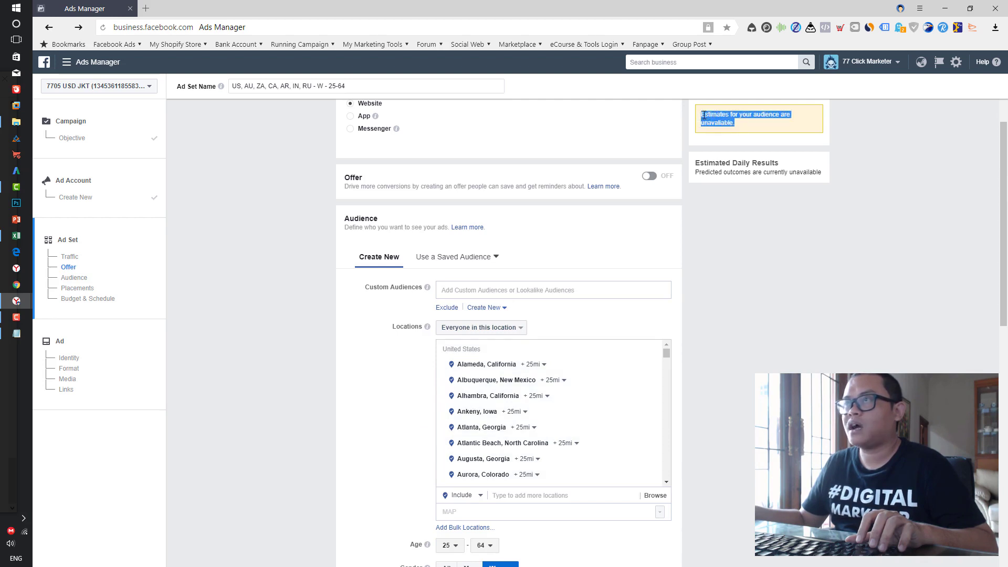
left_click(704, 115)
left_click_drag(667, 354, 669, 479)
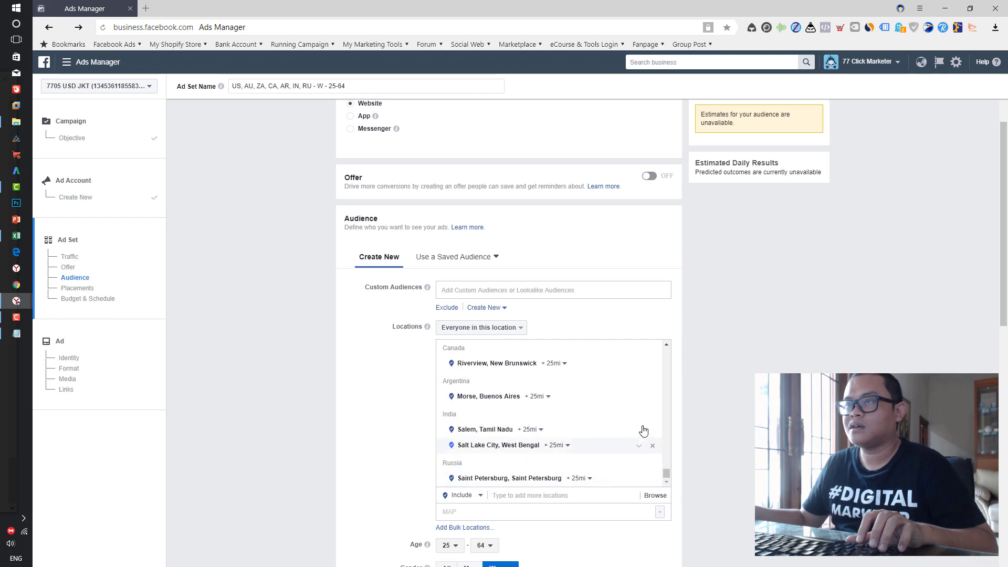
mouse_move(652, 420)
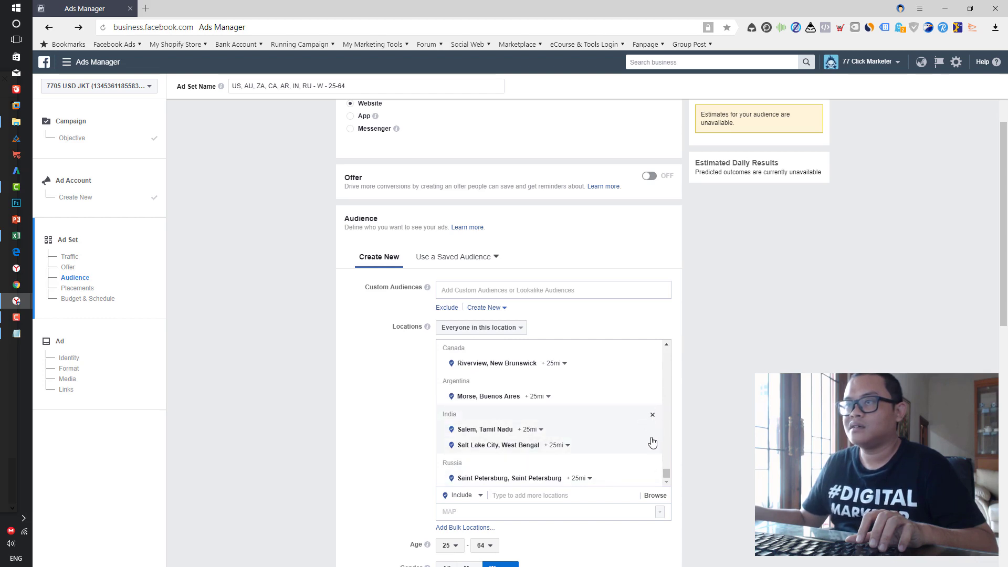
left_click(653, 416)
mouse_move(653, 467)
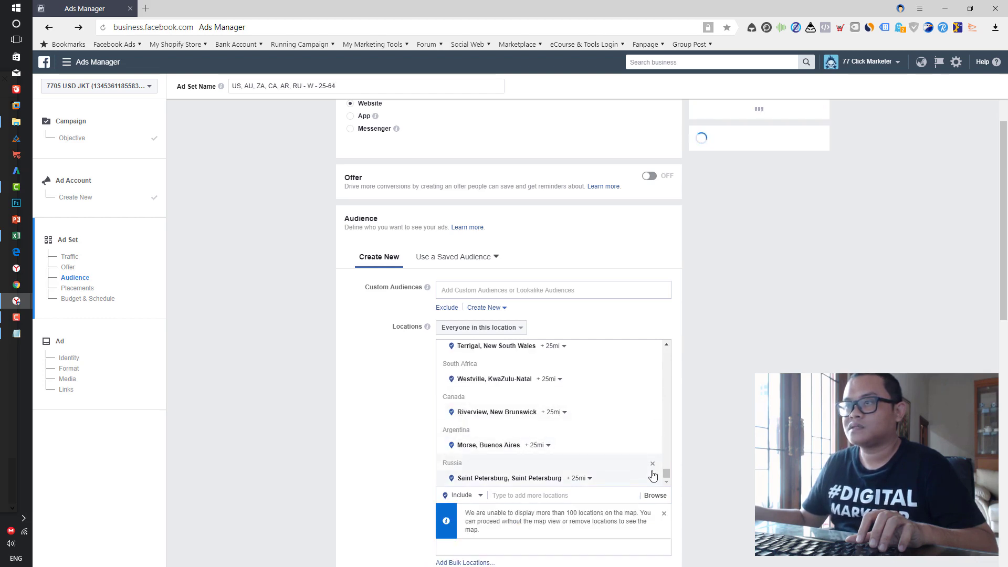
left_click(653, 465)
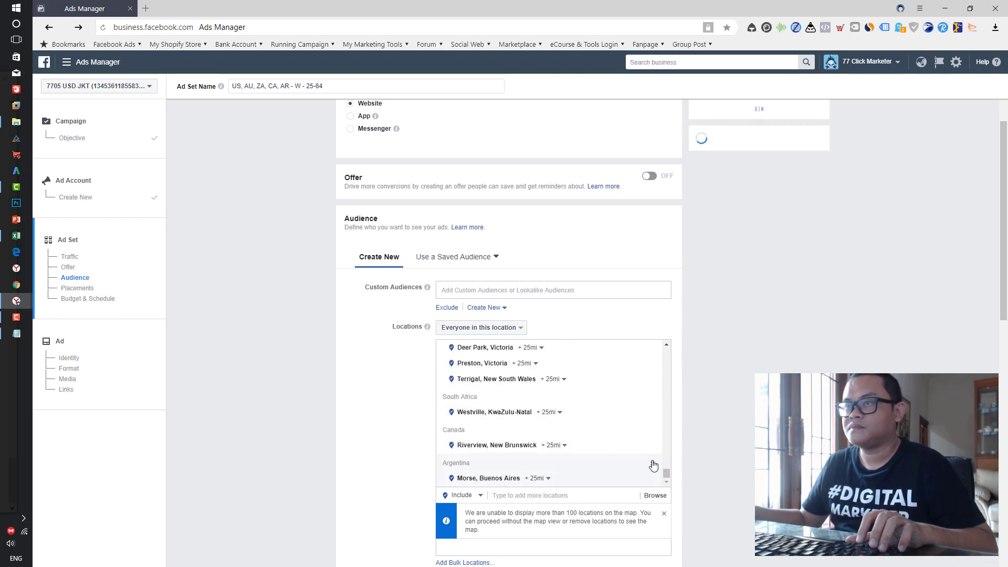
left_click(653, 466)
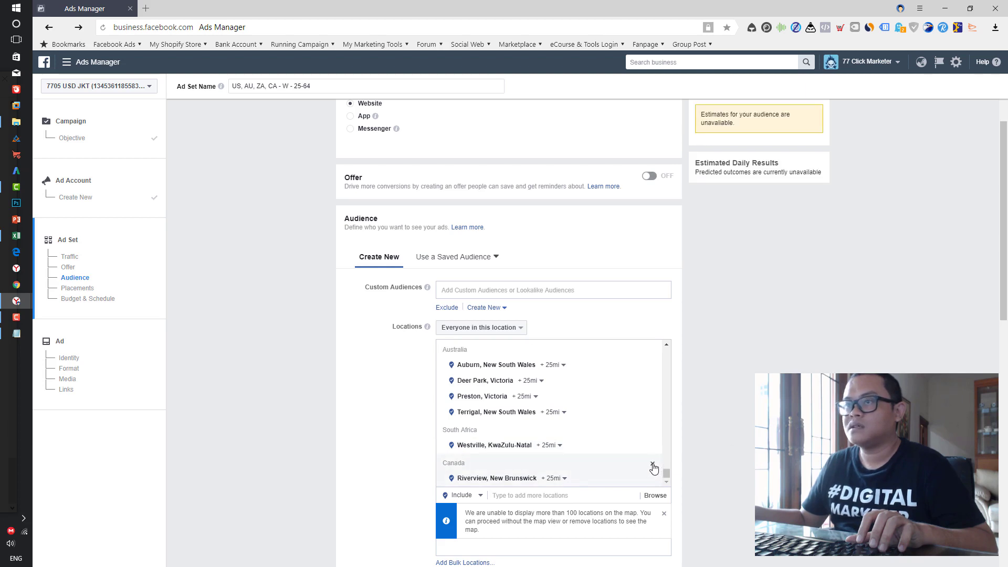
left_click(652, 465)
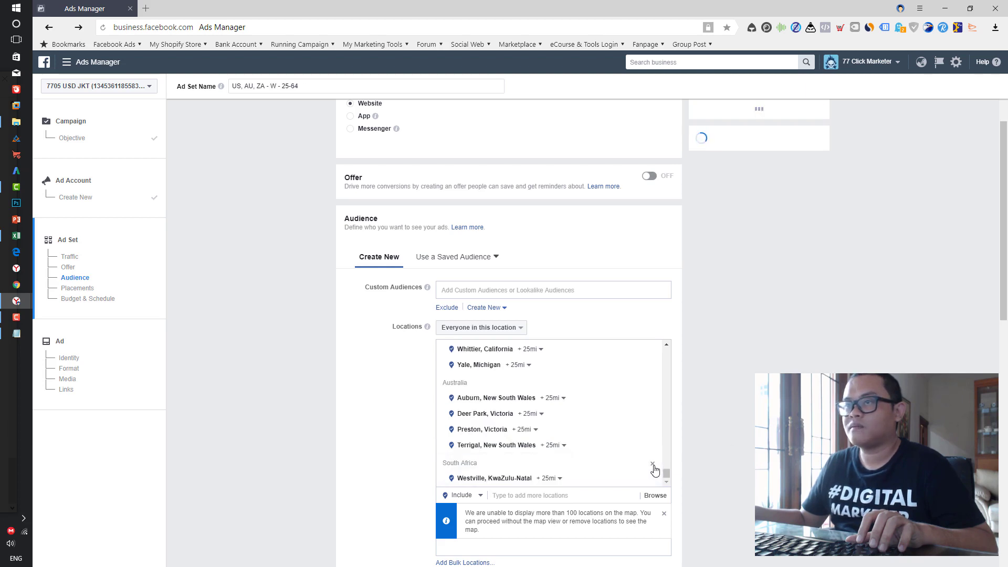
left_click(653, 466)
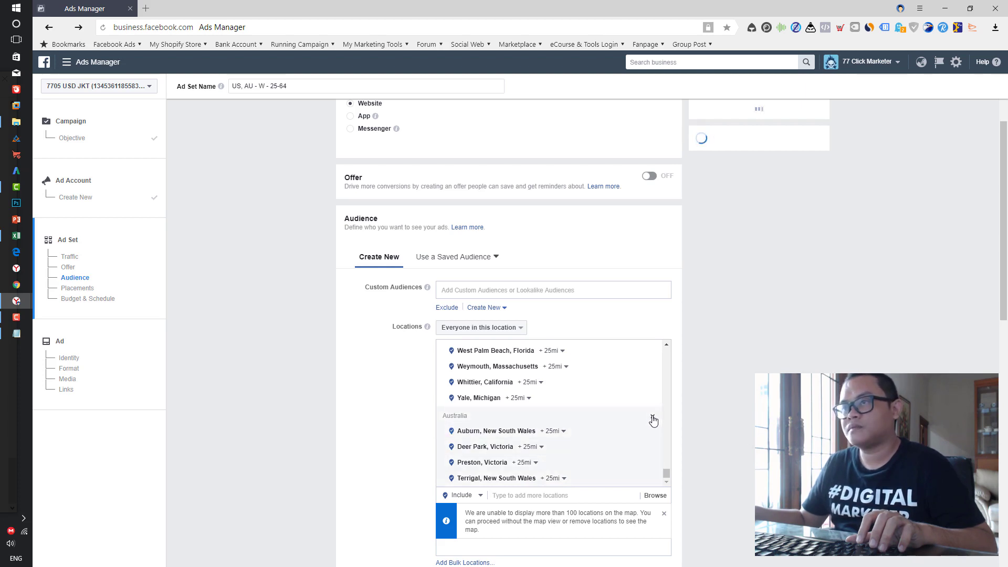
left_click(652, 419)
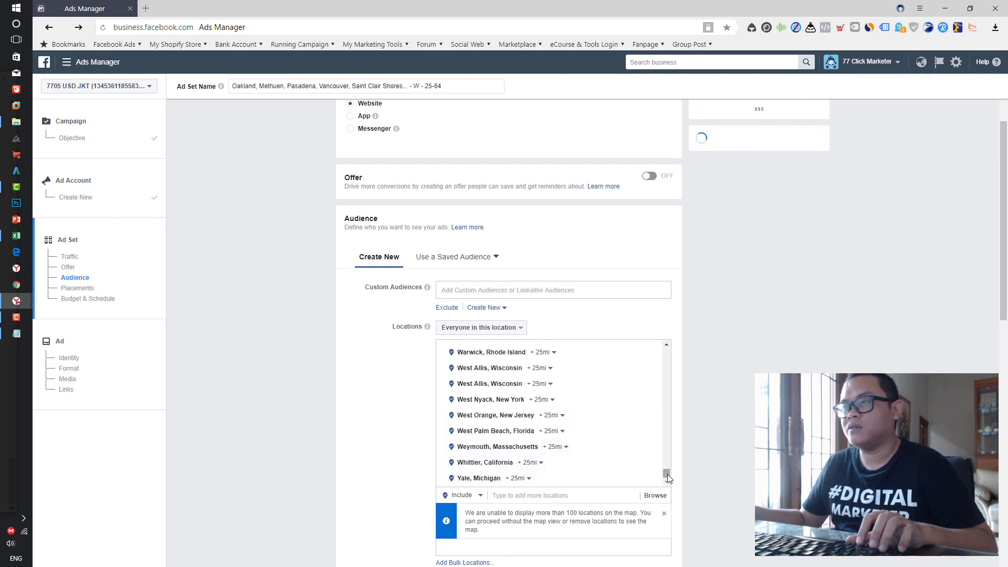
Step: Check the remaining United States cities and the audience size estimate
left_click_drag(667, 472, 676, 351)
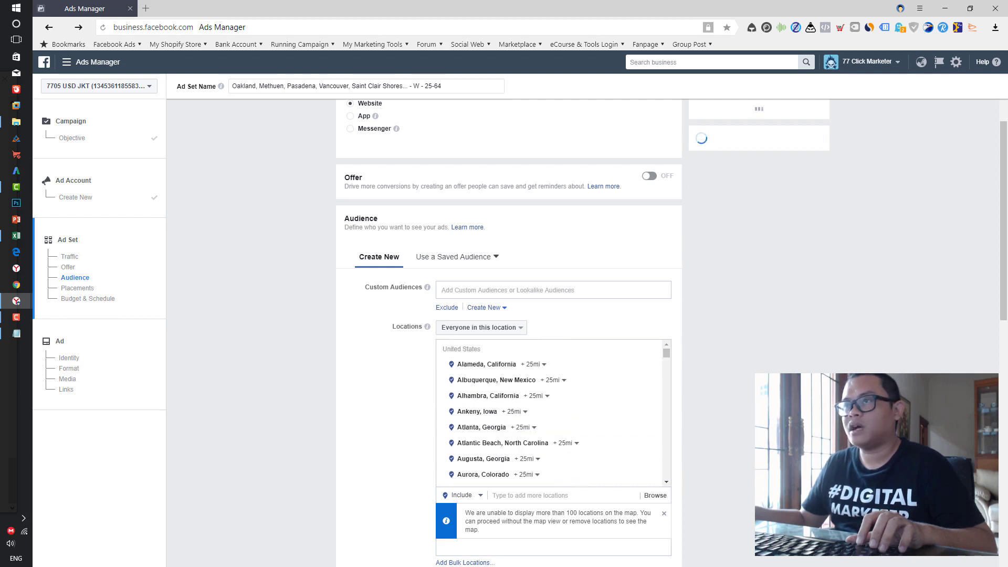
scroll(508, 315, "up", 1)
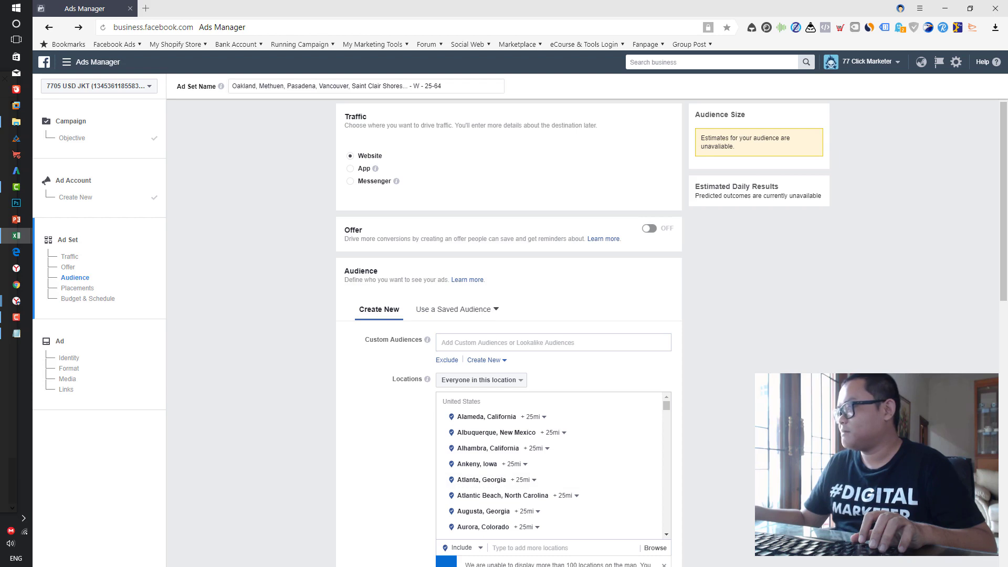
left_click(16, 318)
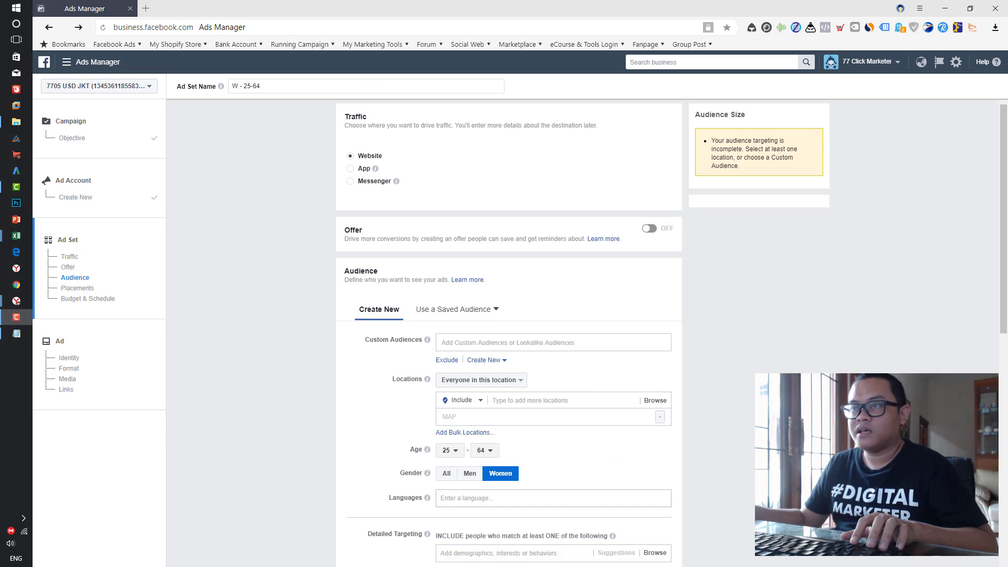
Step: Examine the default country options for a bulk import with location type Postal code, and close the import without adding anything
left_click(461, 433)
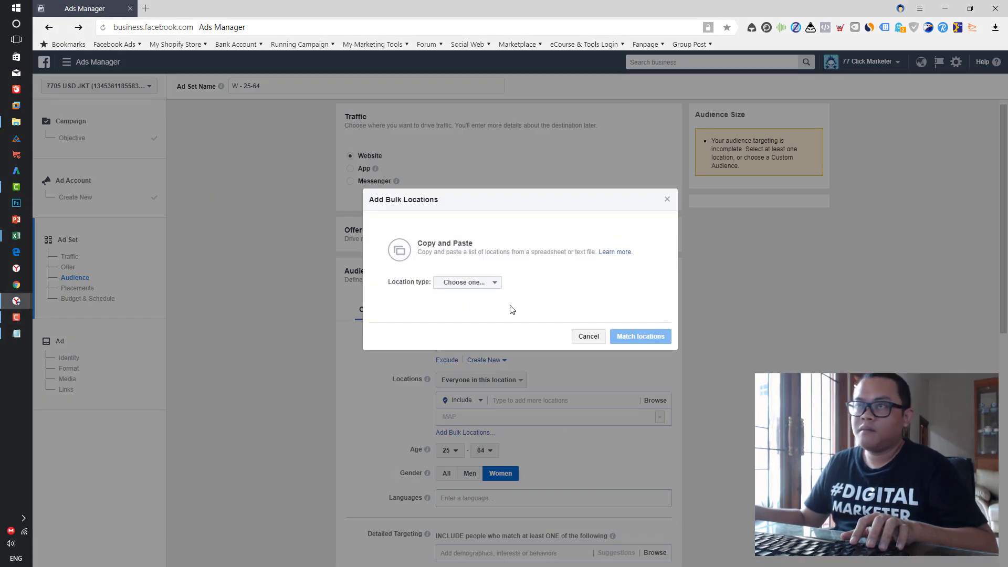
left_click(489, 289)
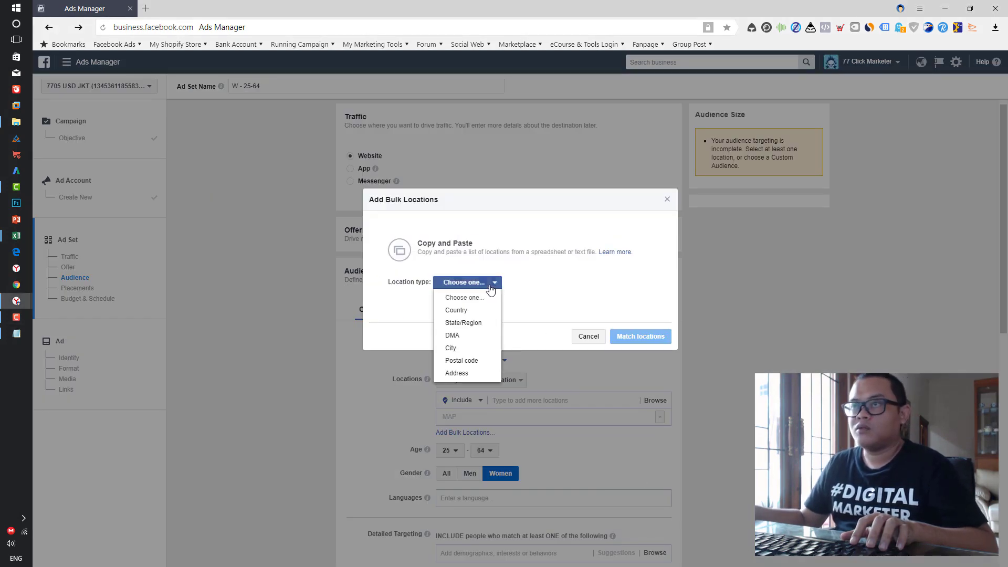
left_click(476, 362)
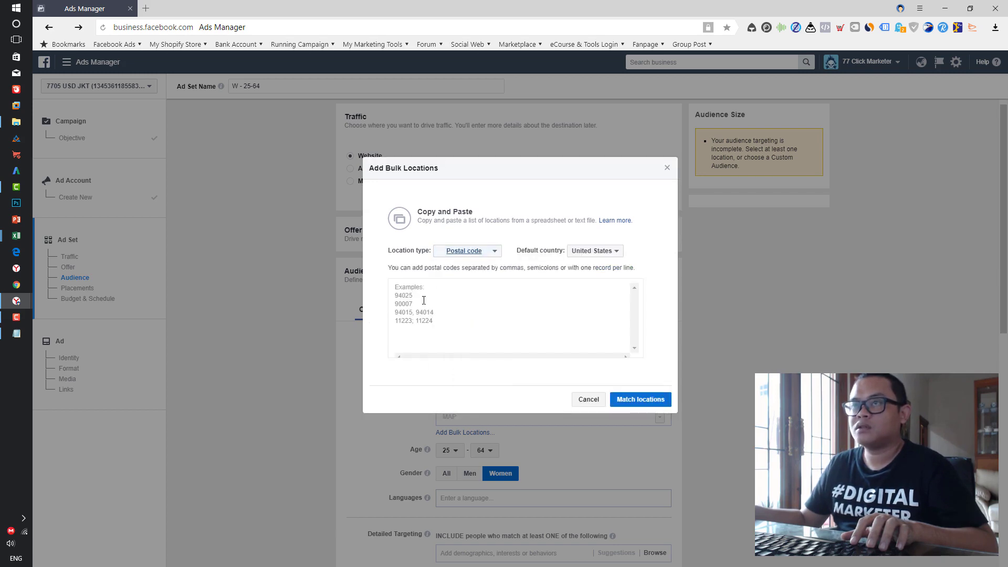
left_click(592, 251)
scroll(605, 314, "down", 4)
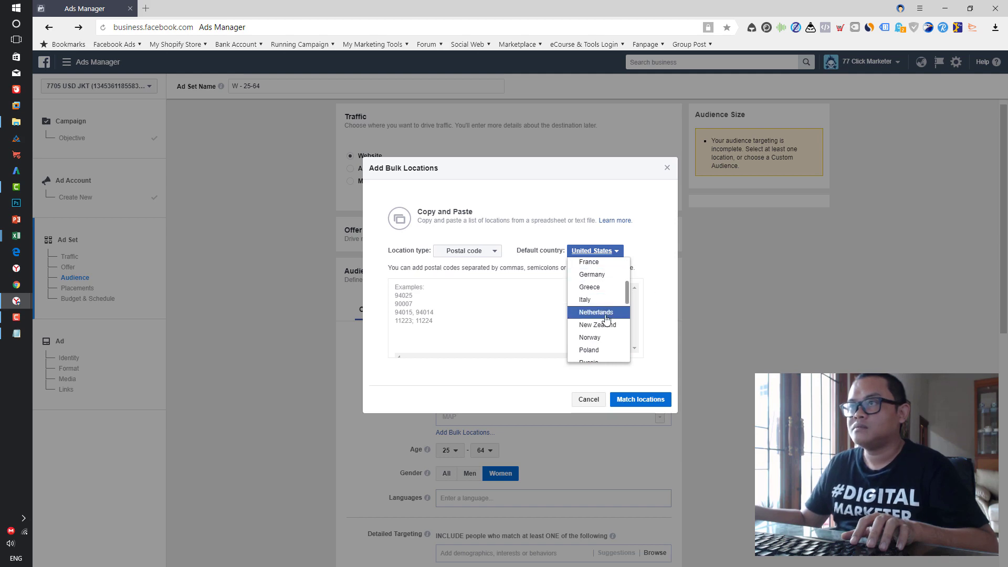
scroll(606, 321, "up", 4)
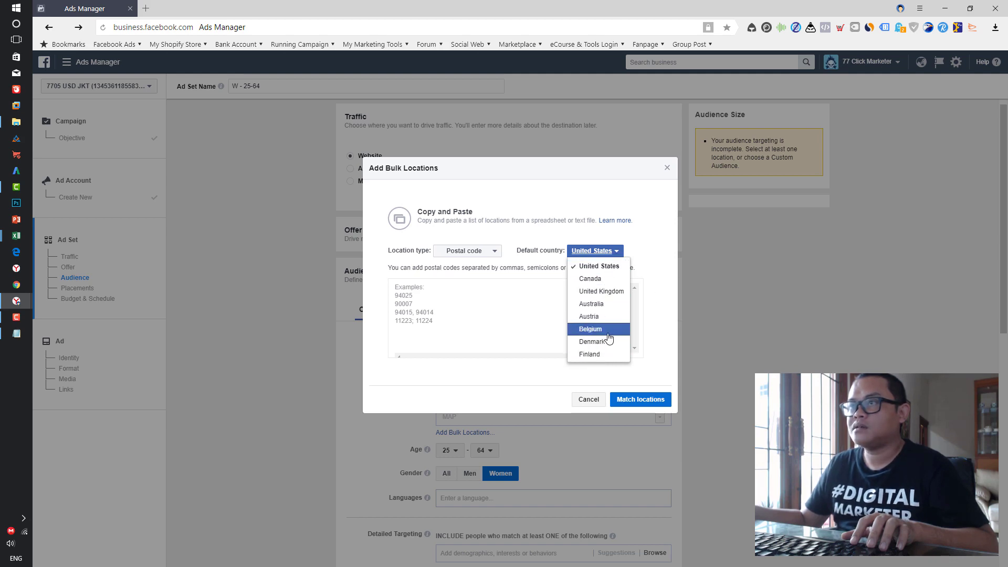
scroll(611, 332, "down", 2)
scroll(612, 331, "down", 8)
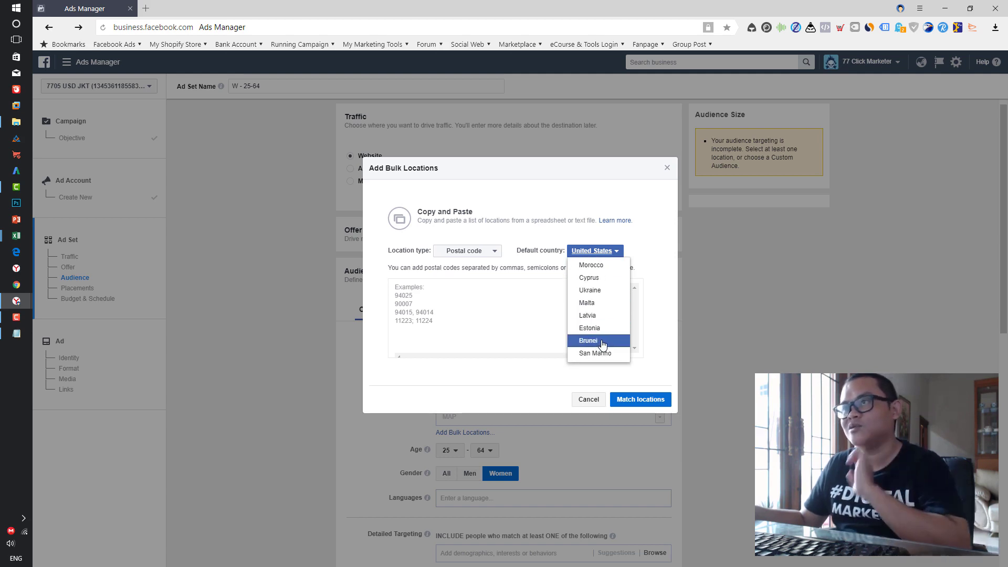
scroll(602, 344, "up", 3)
scroll(603, 343, "up", 1)
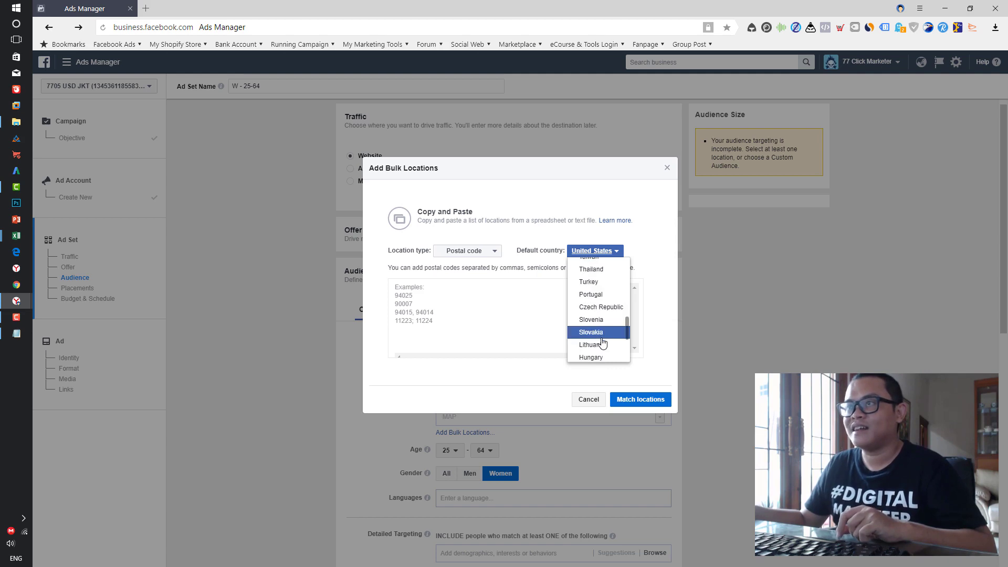
scroll(603, 342, "up", 3)
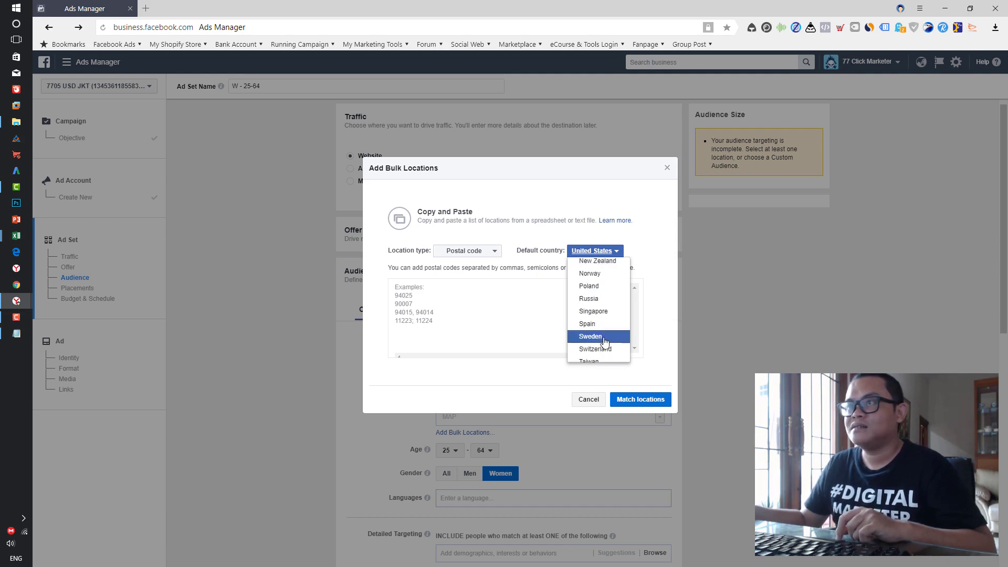
left_click(758, 319)
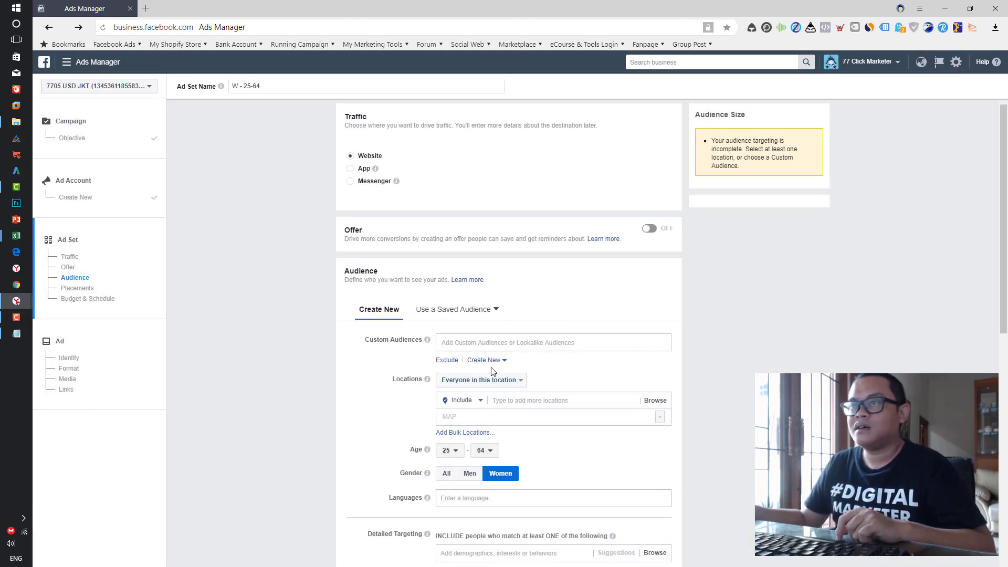
Step: Start a bulk location import with location type City and a 25mi default radius, and paste in the copied Indonesian city list
left_click(473, 433)
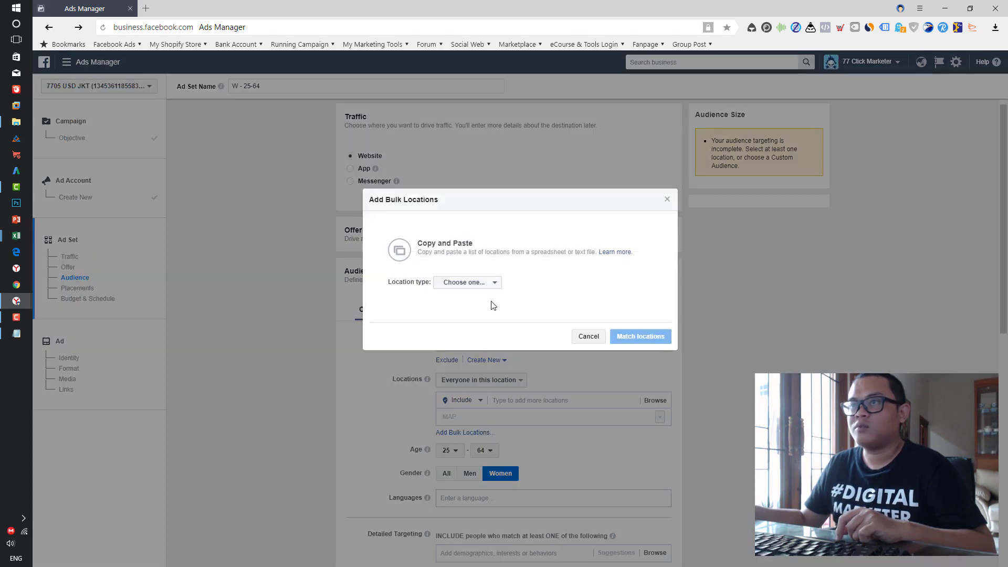
left_click(480, 286)
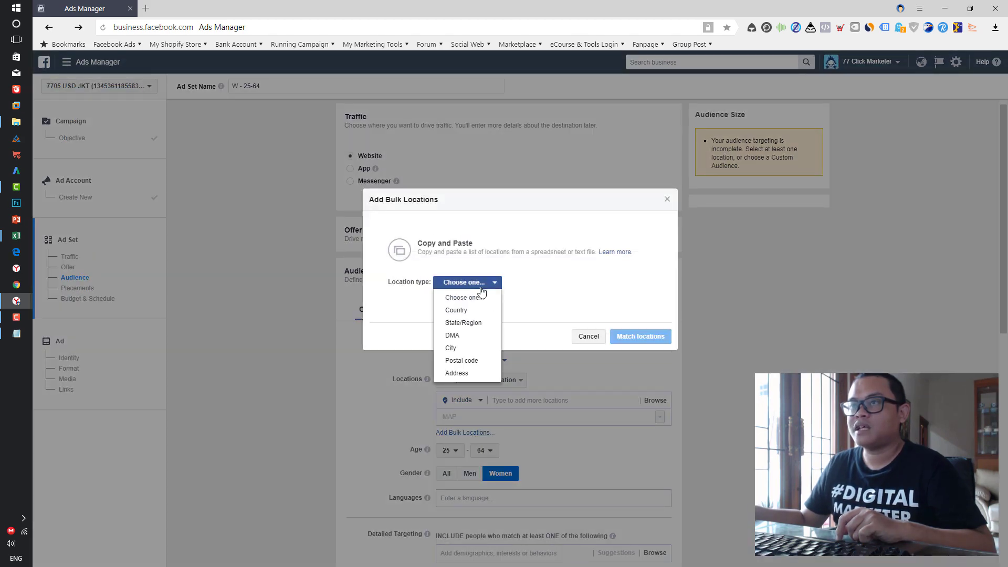
left_click(466, 349)
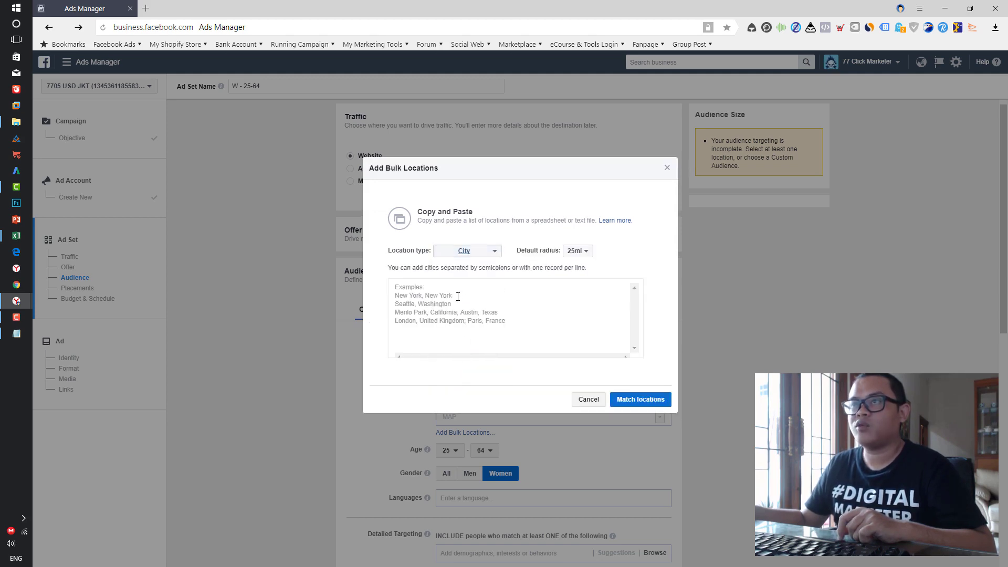
left_click(438, 291)
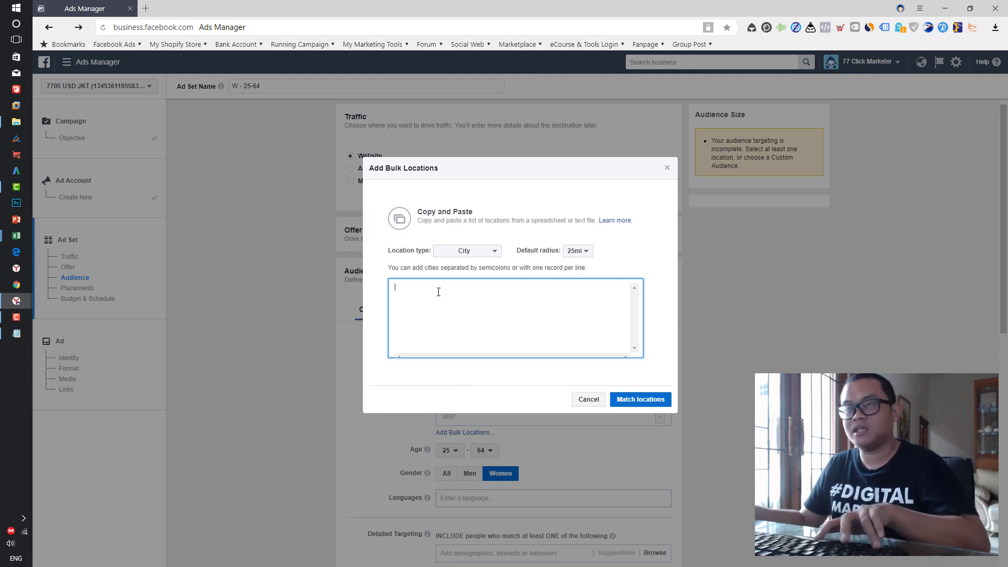
key("ctrl+v")
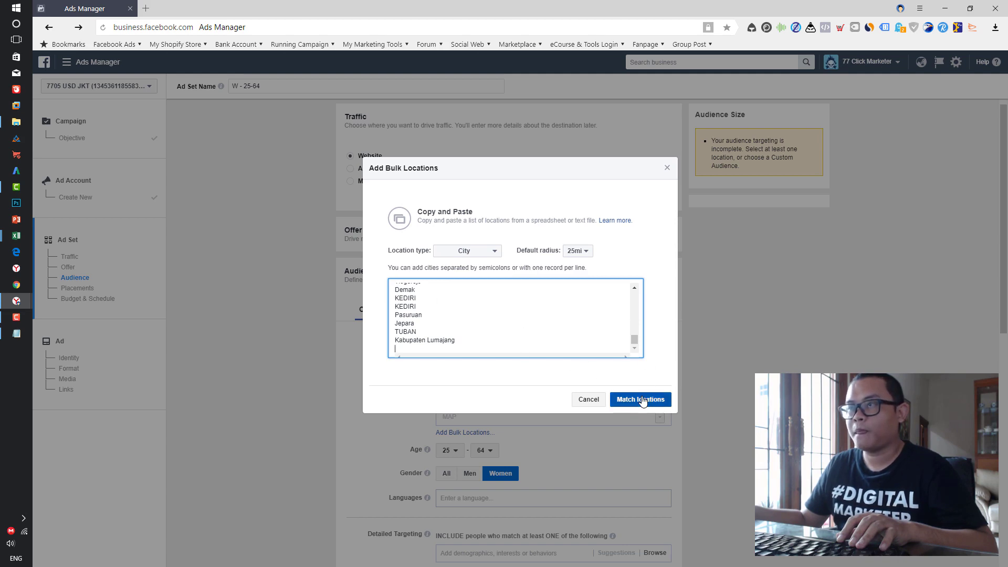
key("ctrl+v")
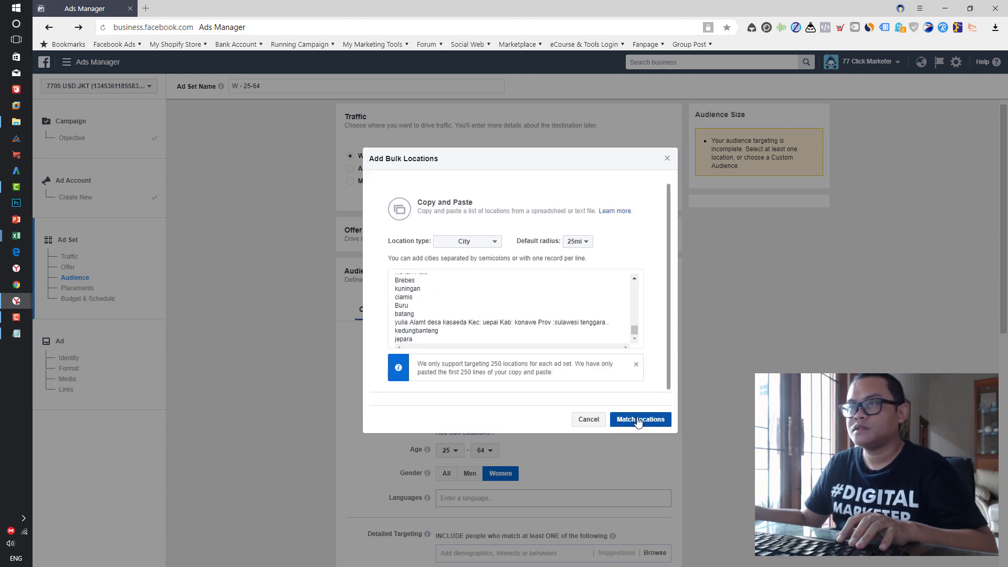
Step: Match the pasted Indonesian cities and add all matched locations to the audience
left_click(639, 421)
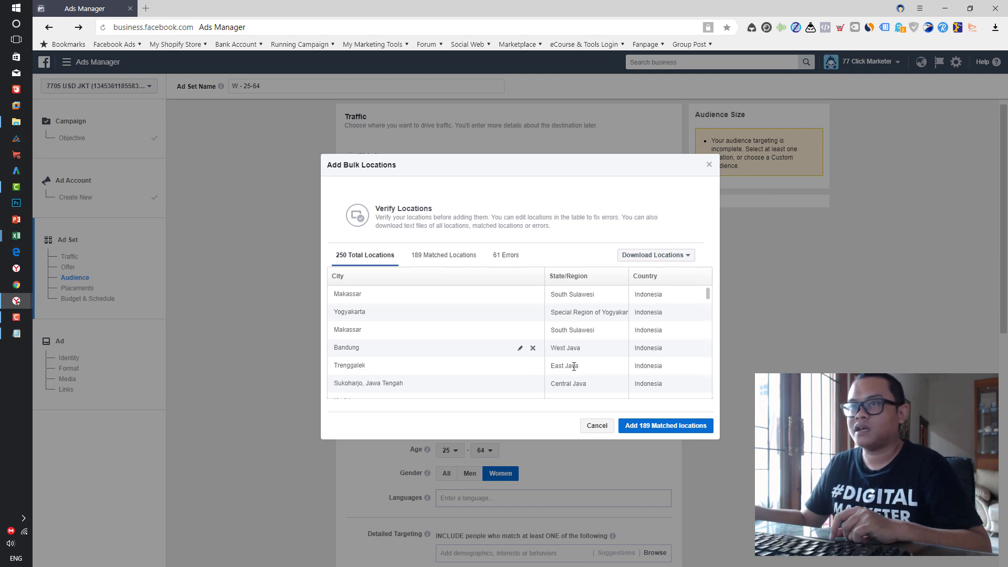
left_click(673, 428)
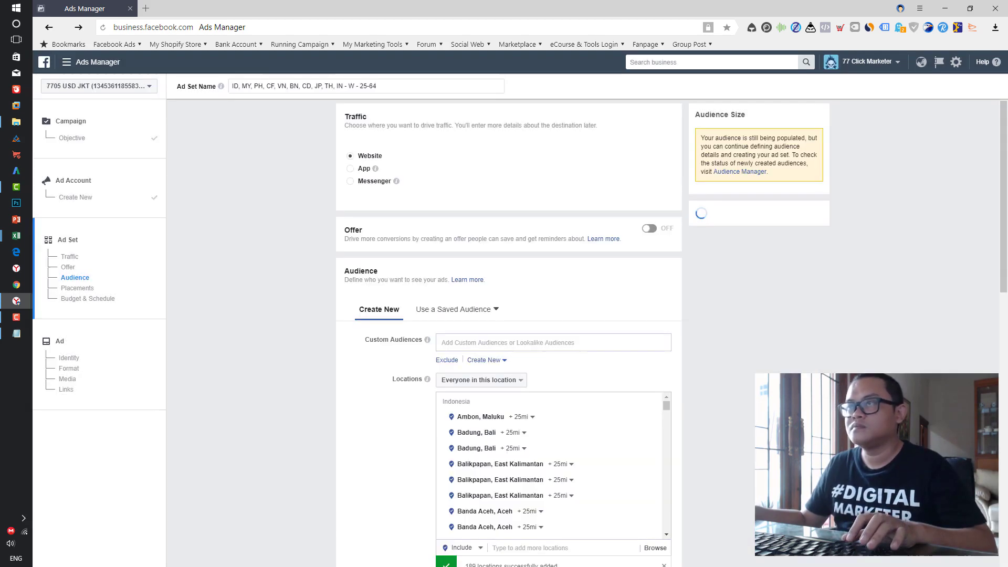
left_click(675, 433)
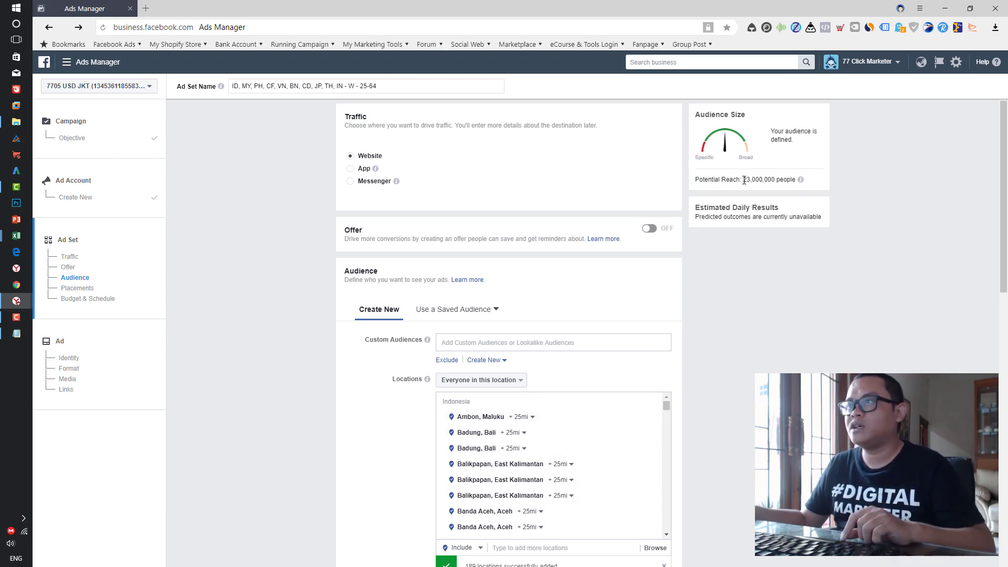
Step: Remove one duplicate Balikpapan entry and one duplicate Badung entry from the locations, and check the audience size and daily estimates
scroll(701, 404, "down", 3)
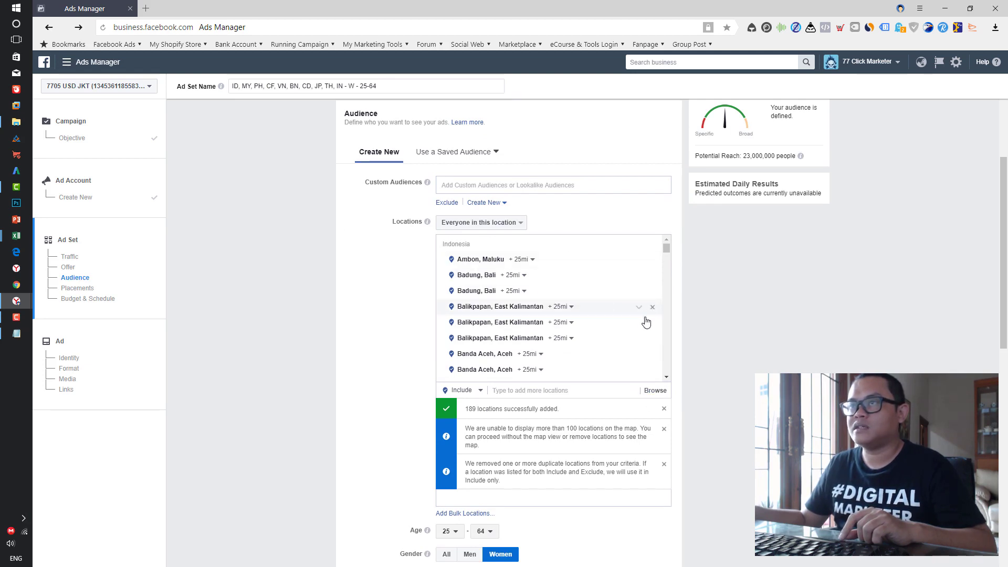
left_click(653, 322)
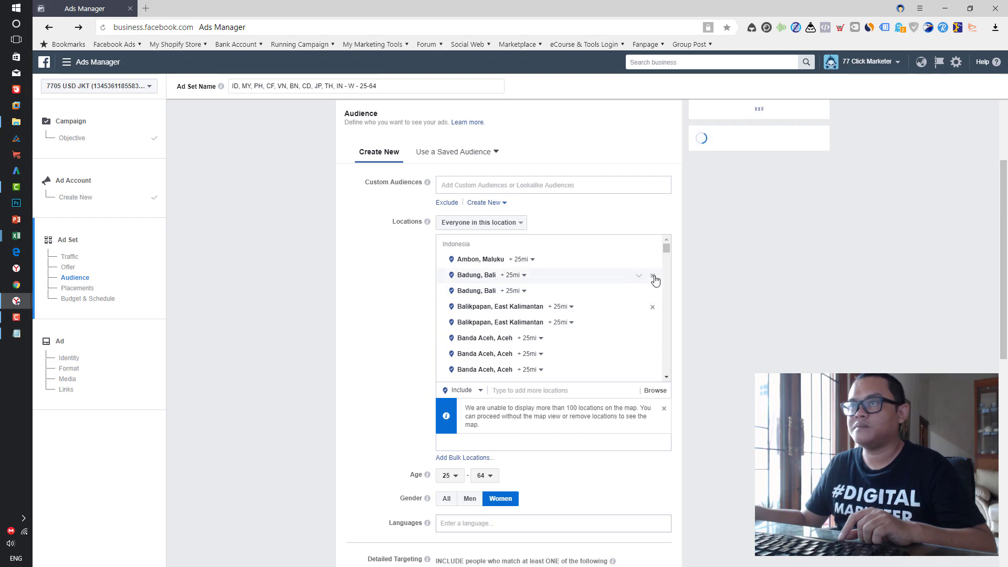
left_click(653, 276)
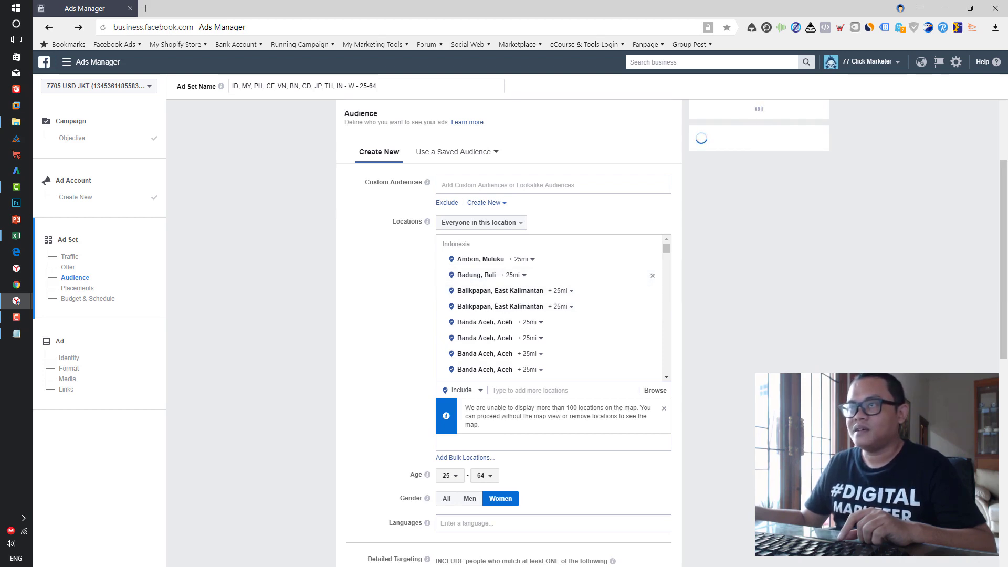
scroll(614, 454, "up", 3)
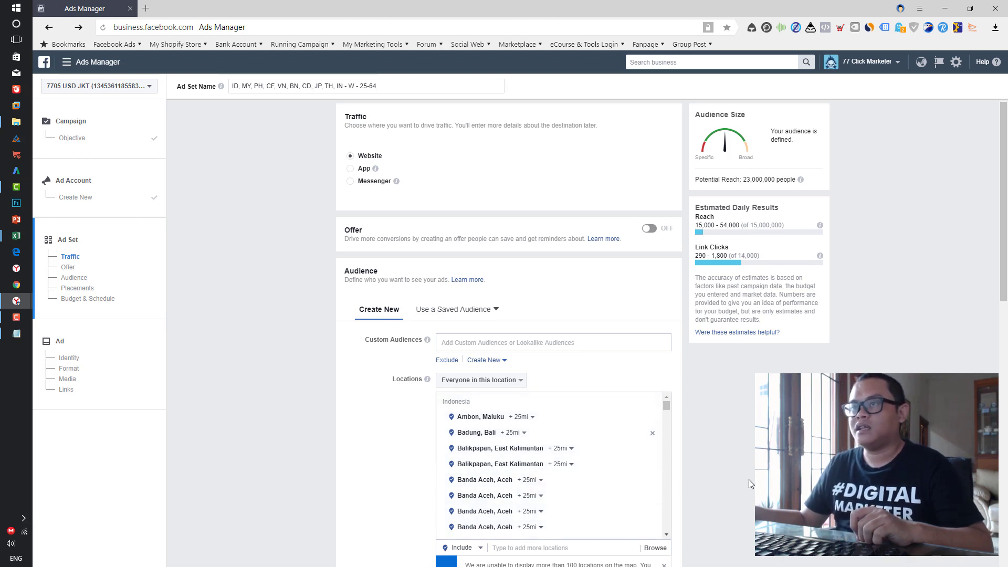
scroll(749, 480, "down", 2)
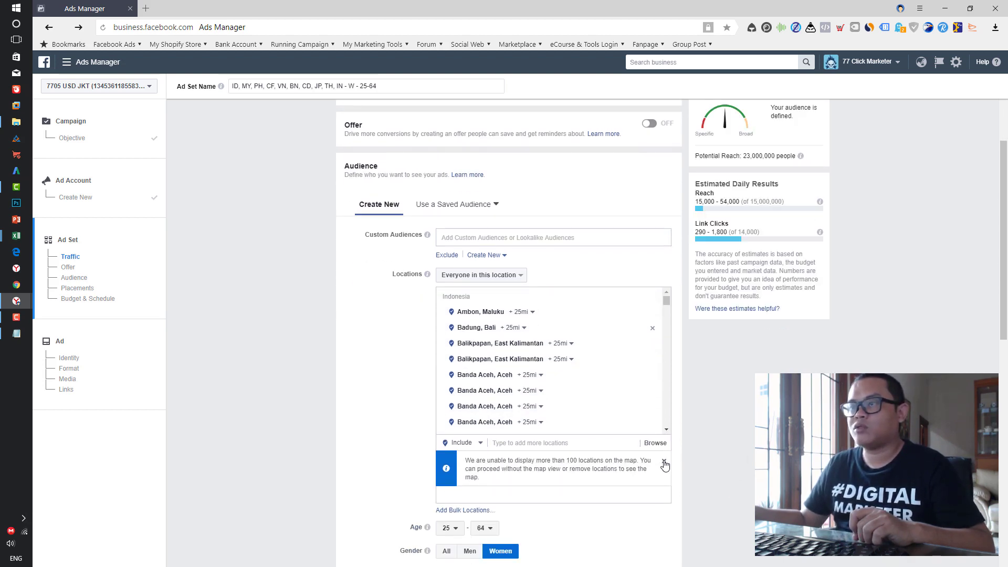
Step: Dismiss the notice about the location map limit, and start a bulk location import with location type State/Region
left_click(665, 461)
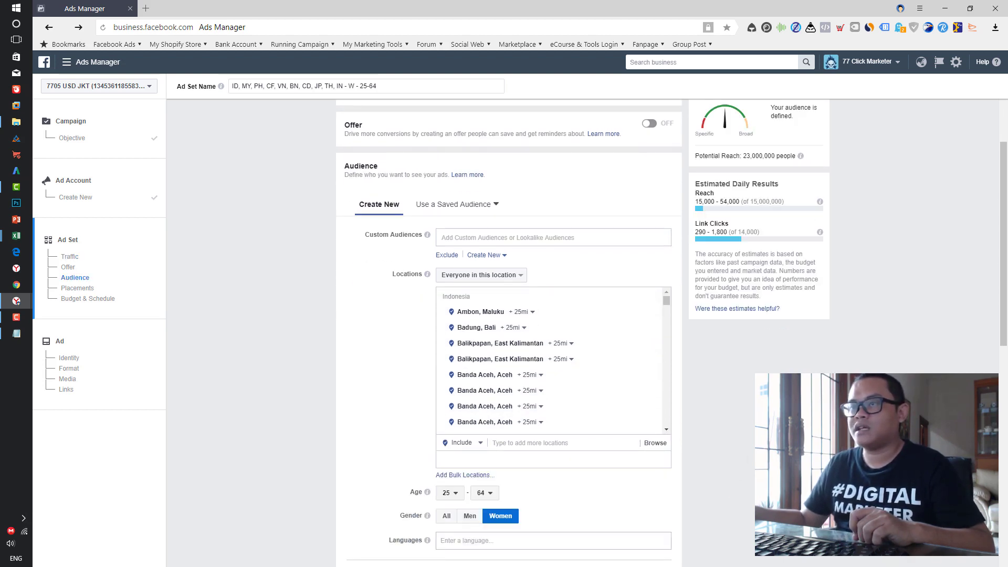
left_click(463, 479)
left_click(482, 284)
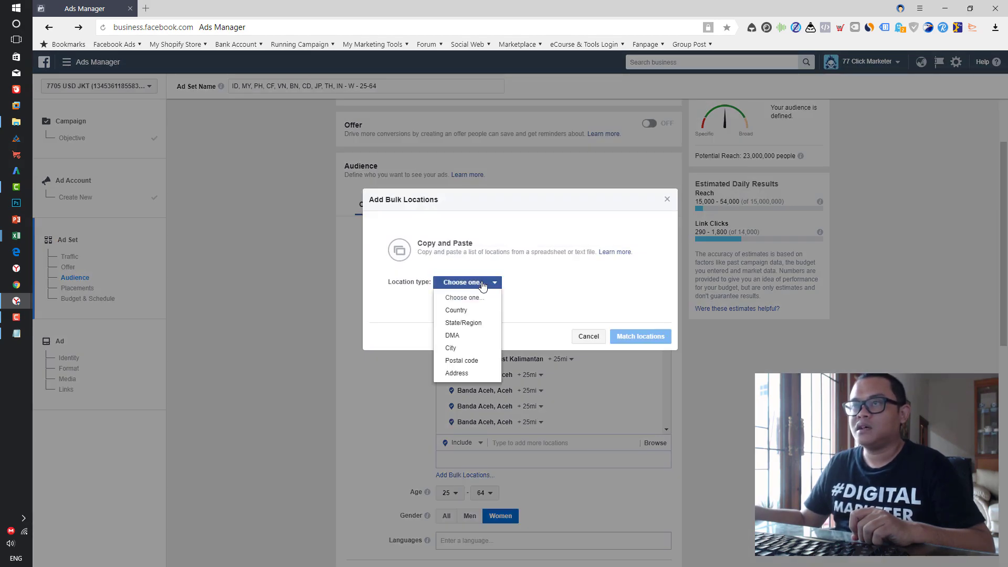
left_click(473, 322)
left_click(448, 304)
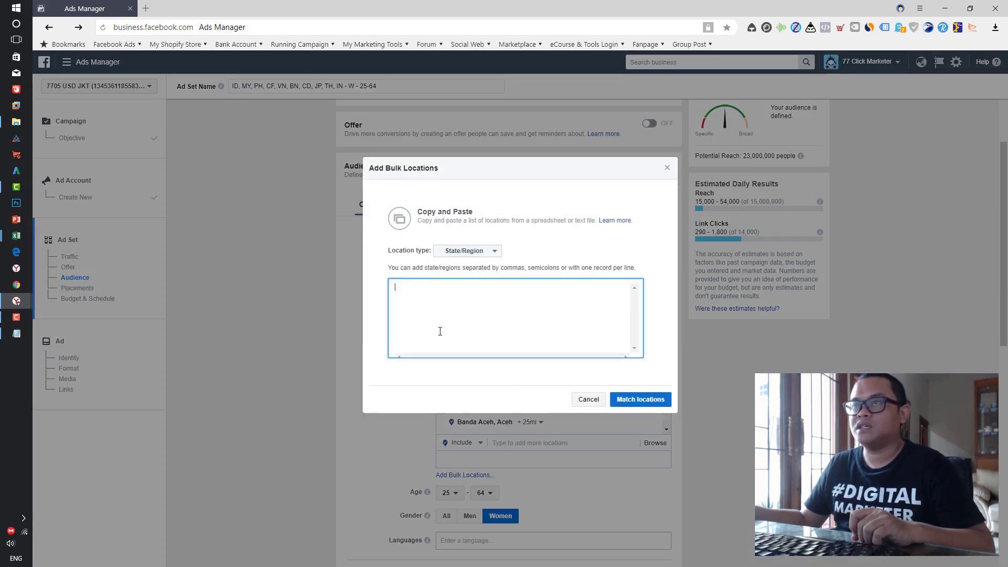
left_click(458, 386)
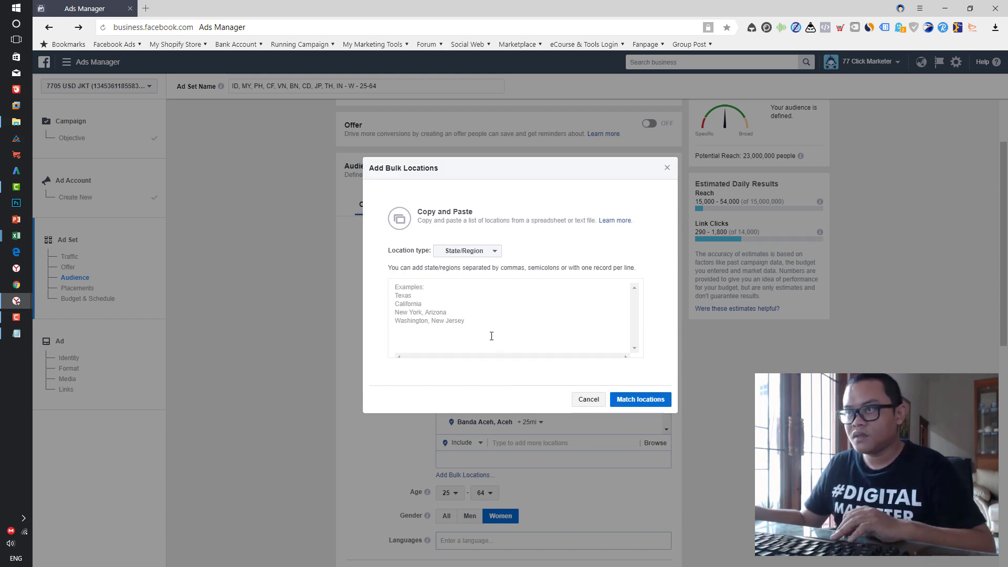
left_click(593, 401)
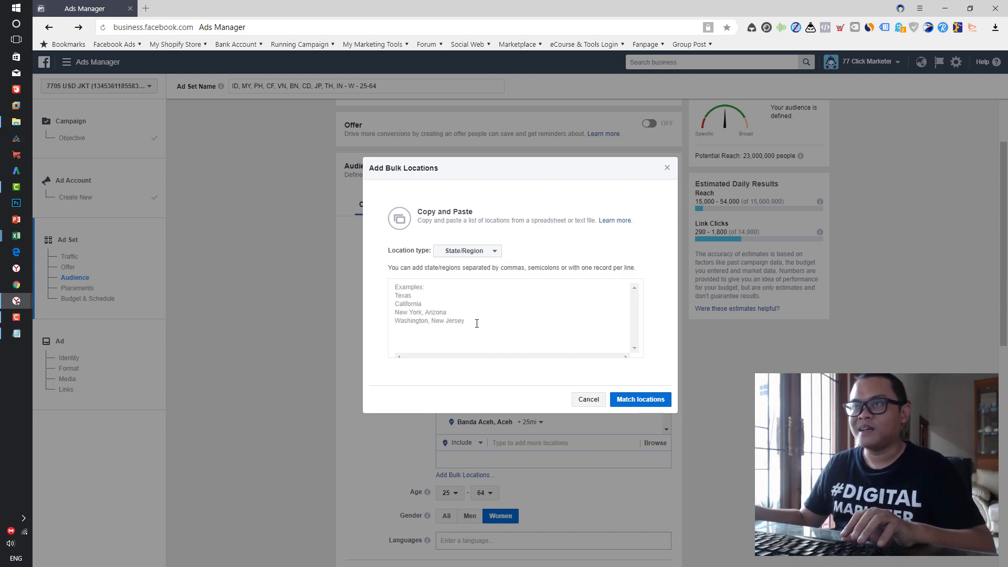
left_click(476, 324)
left_click(374, 312)
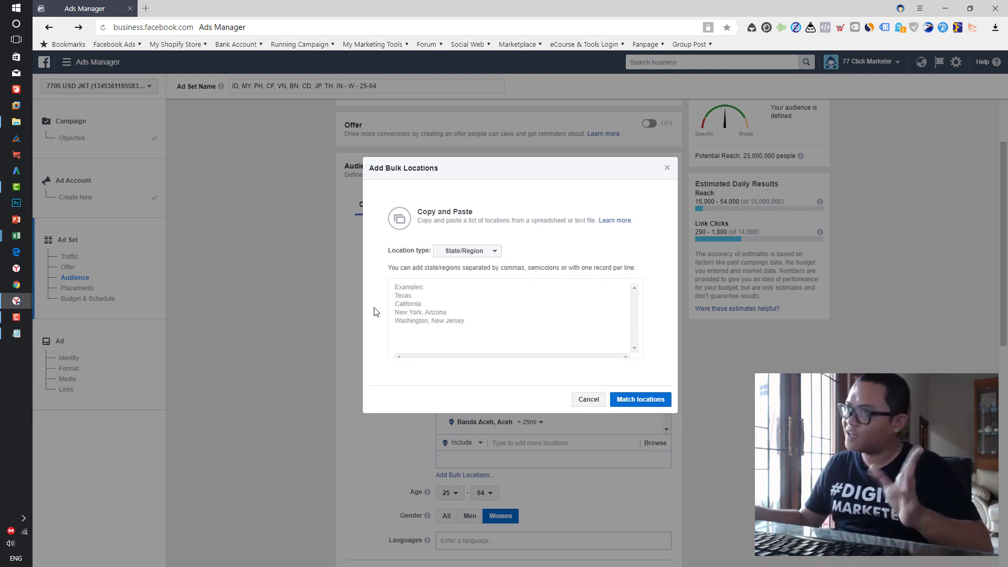